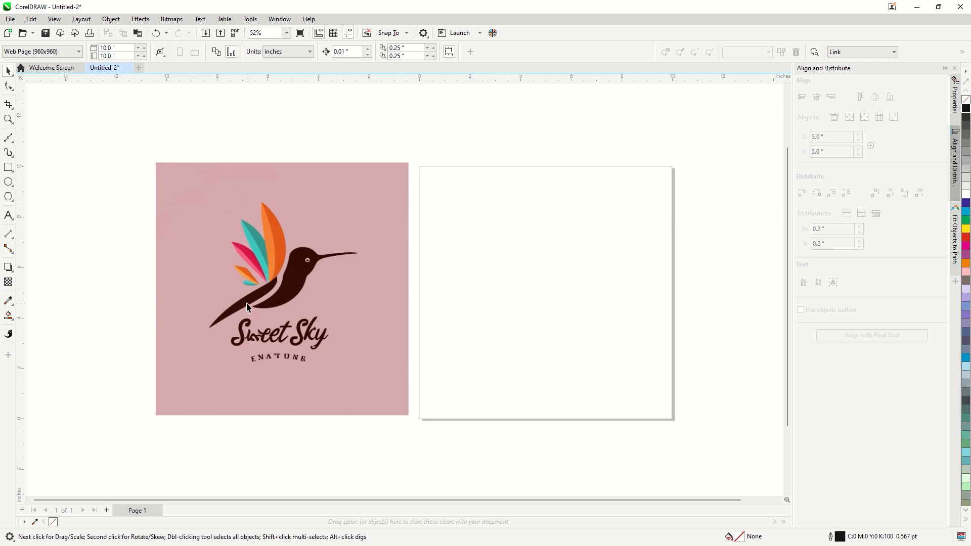
# Shift the hummingbird reference image down by about 0.08 inch
pyautogui.click(247, 307)
pyautogui.scroll(3, 234, 288)
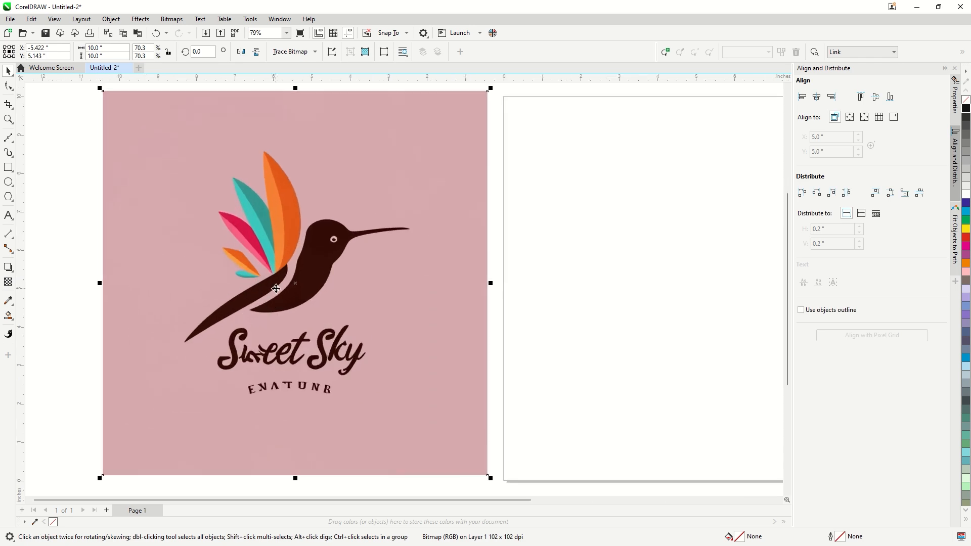
pyautogui.scroll(1, 275, 288)
pyautogui.press('Escape')
pyautogui.scroll(1, 271, 257)
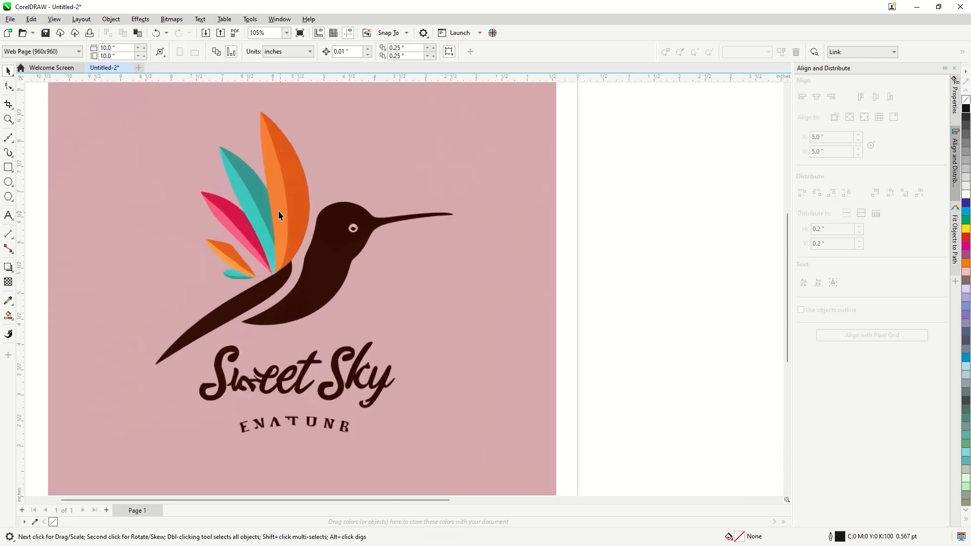
pyautogui.moveTo(280, 208); pyautogui.dragTo(280, 213)
pyautogui.click(9, 182)
pyautogui.moveTo(304, 140)
pyautogui.mouseDown()
pyautogui.moveTo(410, 238)
pyautogui.moveTo(387, 317)
pyautogui.moveTo(367, 304)
pyautogui.mouseUp()
pyautogui.press('space')
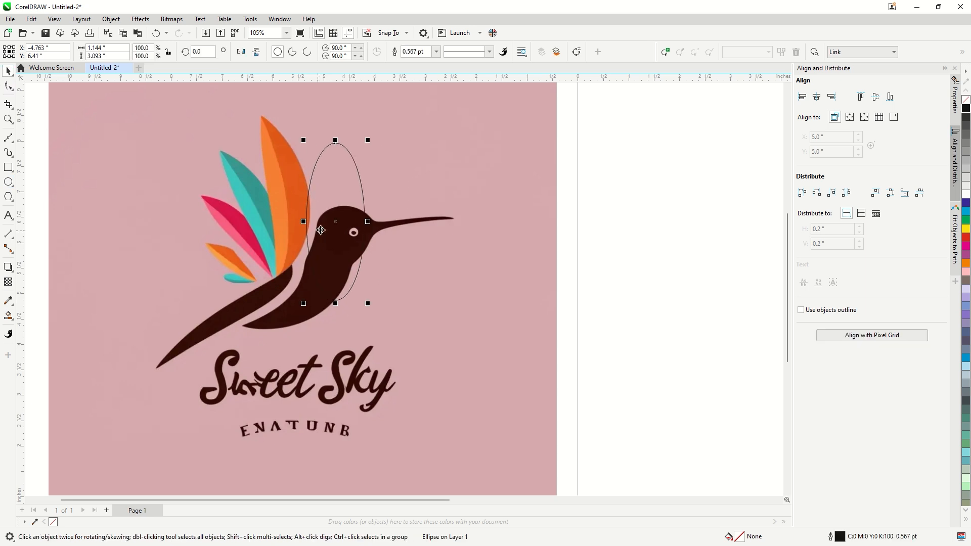
pyautogui.moveTo(280, 220); pyautogui.dragTo(285, 212)
pyautogui.press('Delete')
# Draw a closed three-node Bézier shape over the tallest orange feather and convert its segments to curves
pyautogui.click(284, 213)
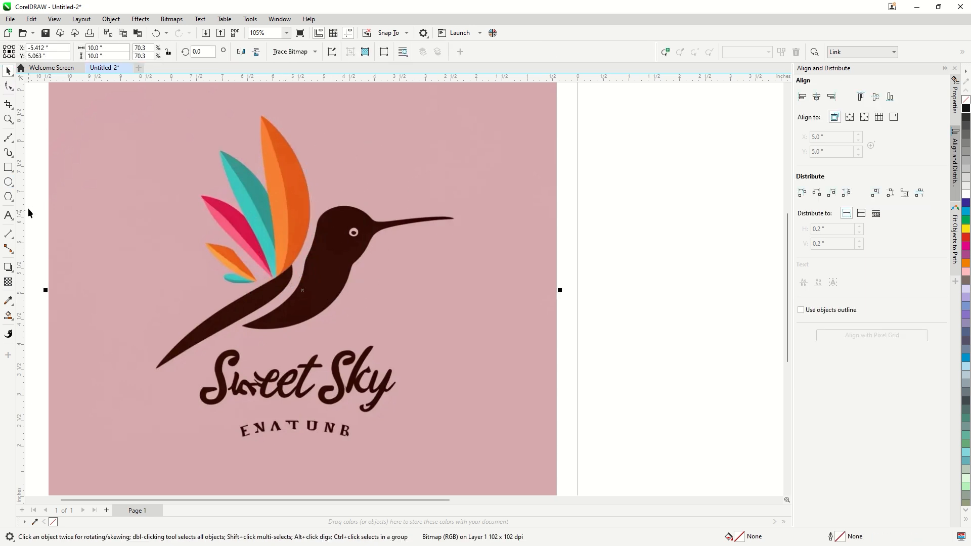
pyautogui.click(9, 138)
pyautogui.click(261, 117)
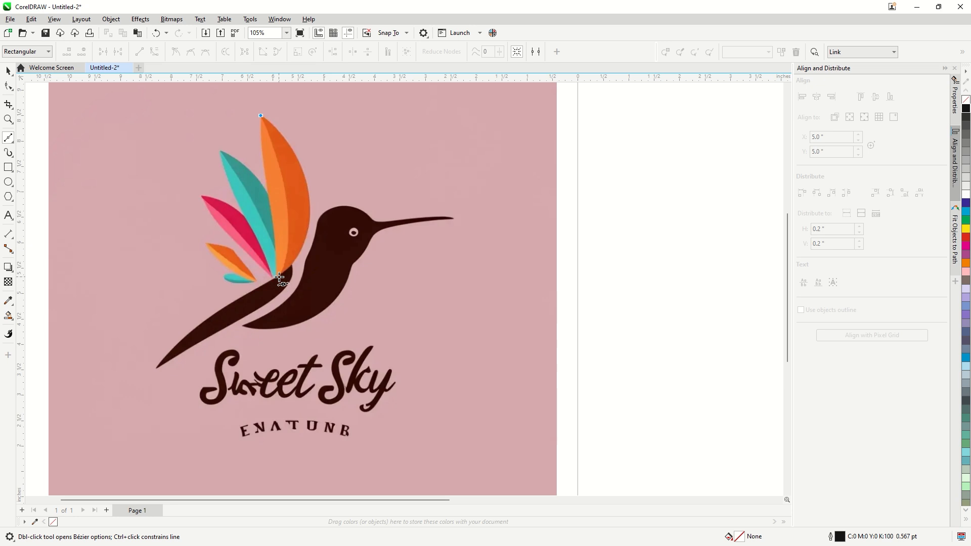
pyautogui.click(280, 277)
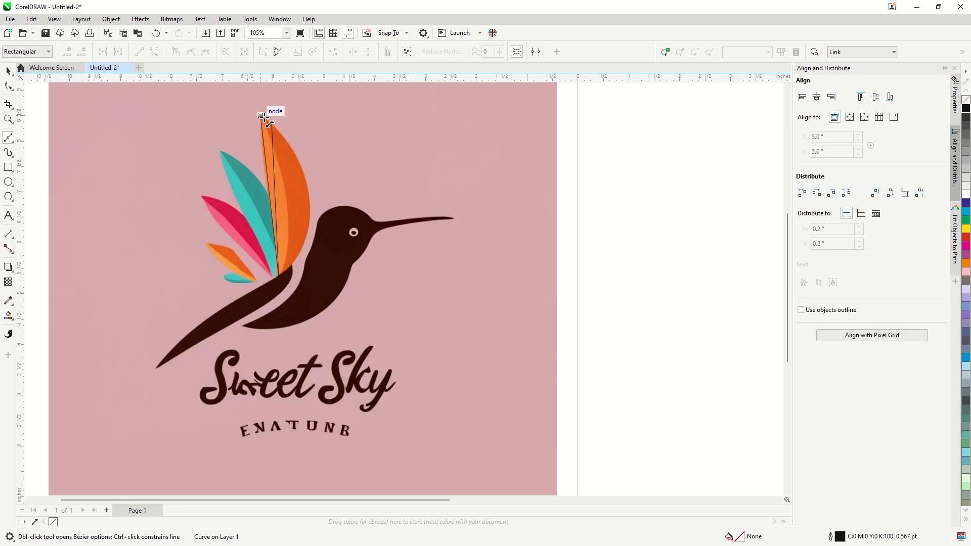
pyautogui.click(9, 86)
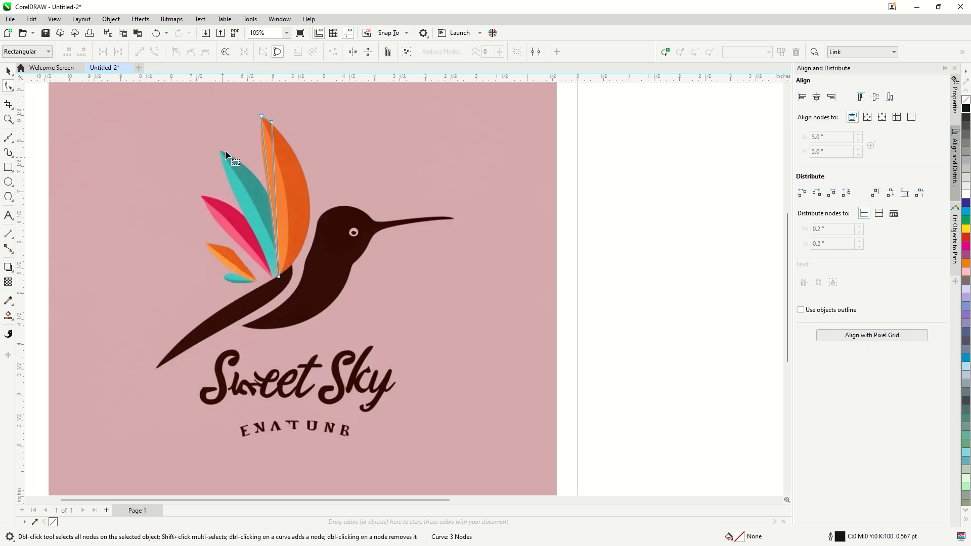
pyautogui.click(155, 54)
# Bend the shape's long outer side along the orange feather's right edge and reduce the shape to two nodes
pyautogui.scroll(2, 290, 123)
pyautogui.moveTo(260, 254); pyautogui.dragTo(308, 268)
pyautogui.moveTo(269, 101); pyautogui.dragTo(253, 137)
pyautogui.moveTo(306, 262); pyautogui.dragTo(330, 284)
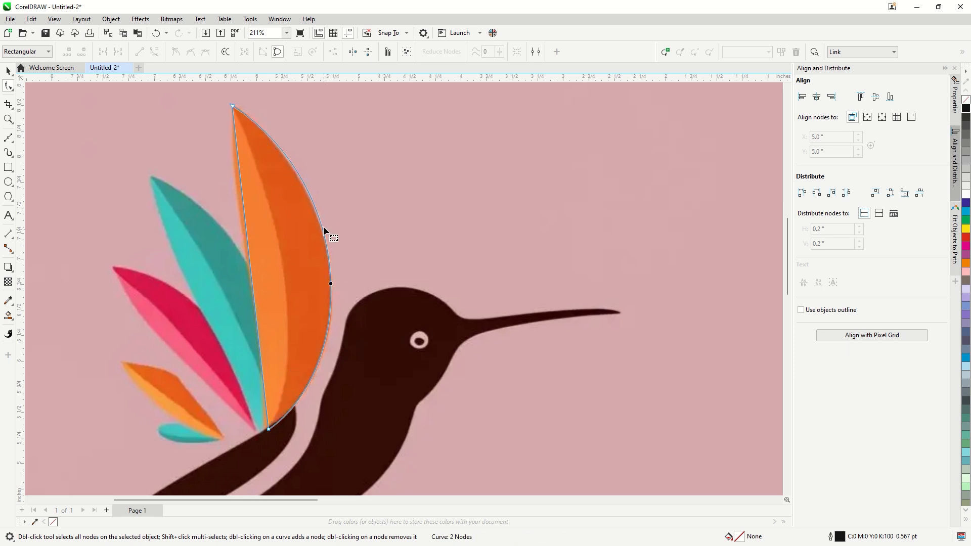
# Curve the shape's straight inner side to match the left edge of the tallest orange feather
pyautogui.moveTo(232, 107); pyautogui.dragTo(248, 125)
pyautogui.hotkey('ctrl', 'z')
pyautogui.click(233, 107)
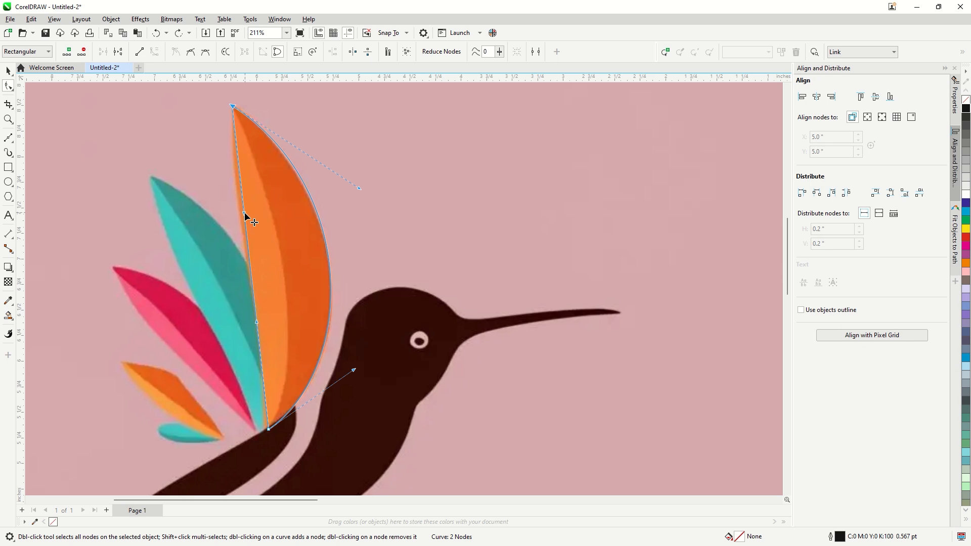
pyautogui.moveTo(245, 213); pyautogui.dragTo(233, 203)
pyautogui.moveTo(257, 323); pyautogui.dragTo(263, 325)
pyautogui.moveTo(235, 207); pyautogui.dragTo(231, 207)
pyautogui.click(8, 71)
pyautogui.scroll(-1, 399, 188)
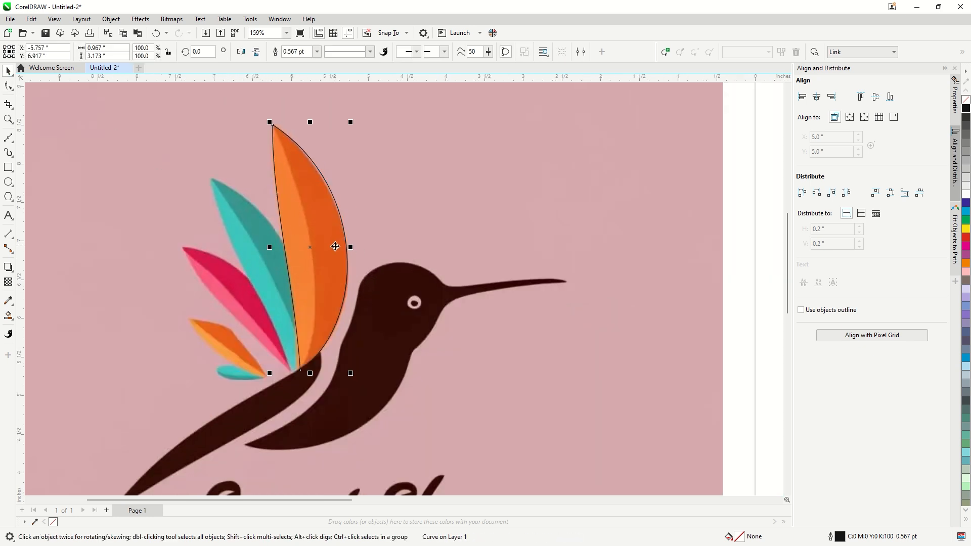
pyautogui.moveTo(334, 248); pyautogui.dragTo(299, 251)
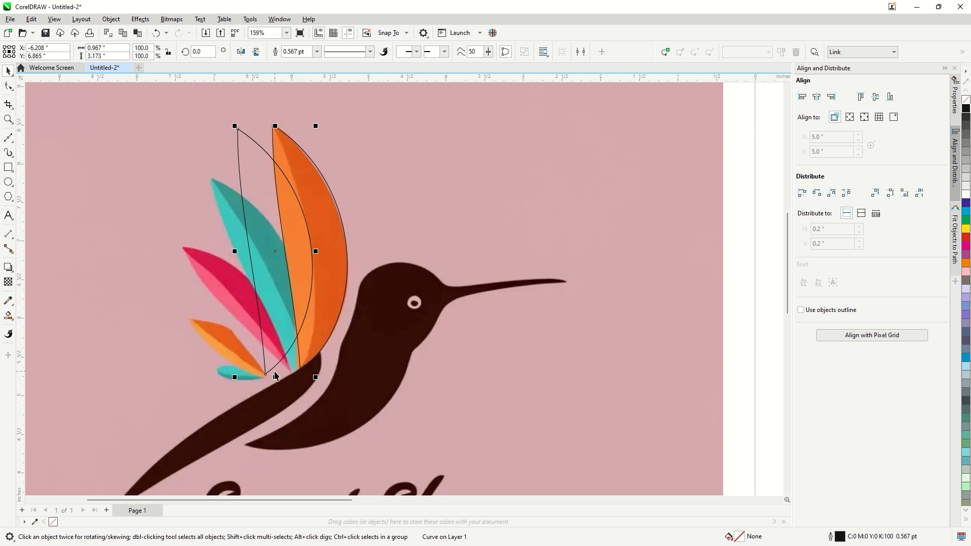
pyautogui.moveTo(277, 376); pyautogui.dragTo(317, 438)
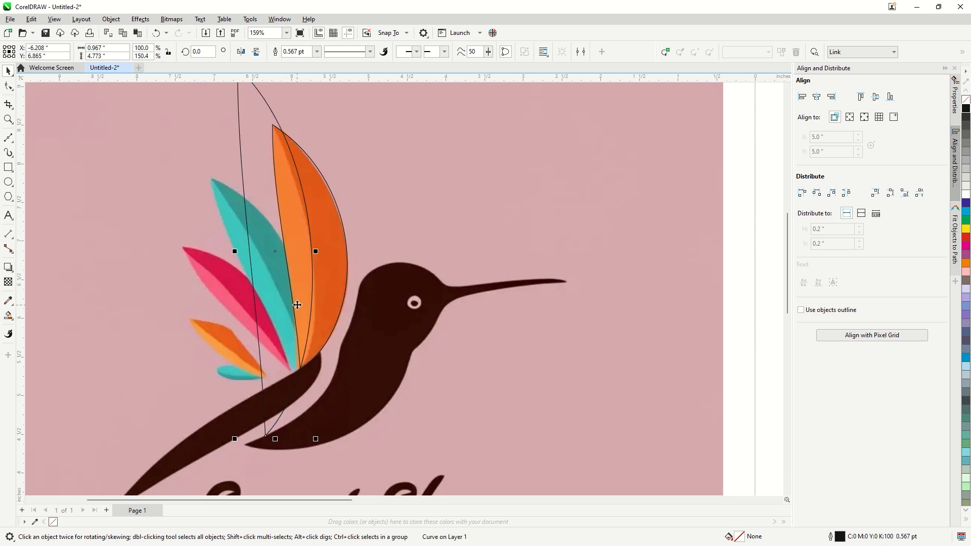
pyautogui.moveTo(297, 305); pyautogui.dragTo(253, 302)
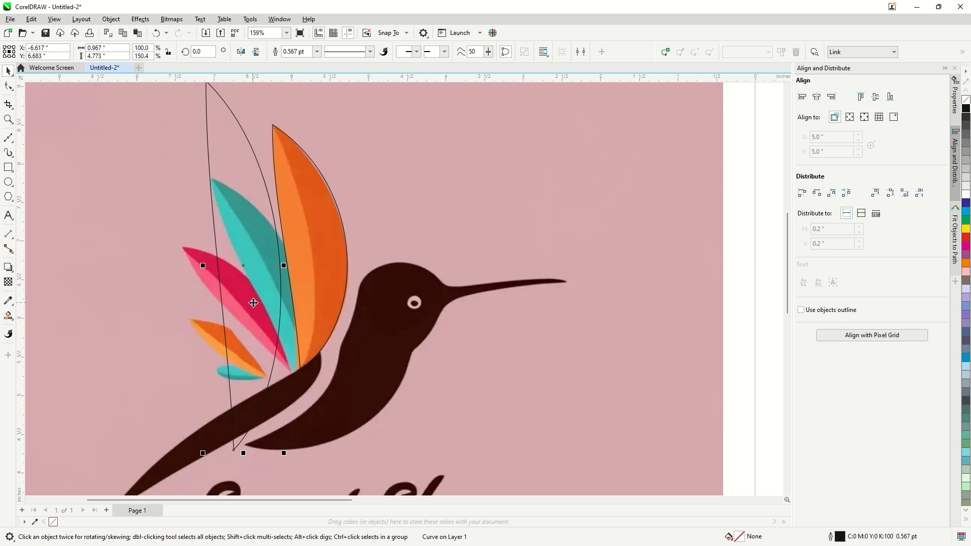
pyautogui.hotkey('ctrl', 'z')
pyautogui.hotkey('ctrl', 'z')
pyautogui.hotkey('ctrl', 'z')
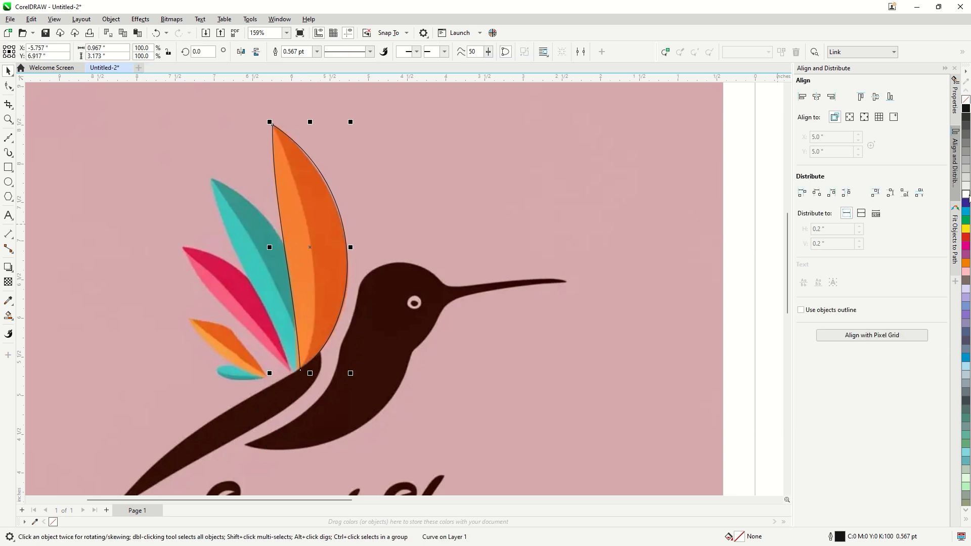
# Make the feather shape's outline white and draw a curved Bézier dividing line from its tip to its base
pyautogui.rightClick(966, 195)
pyautogui.click(10, 143)
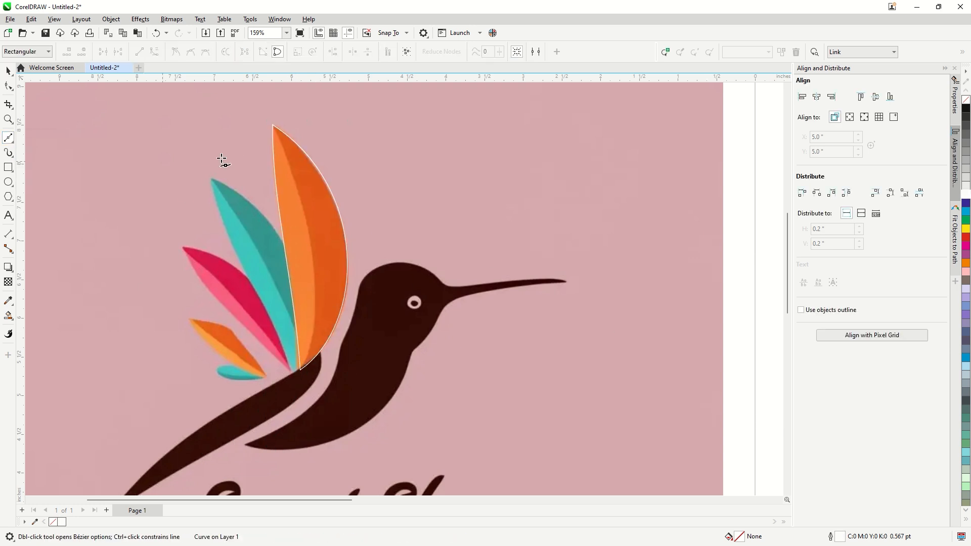
pyautogui.click(273, 125)
pyautogui.moveTo(301, 371); pyautogui.dragTo(260, 478)
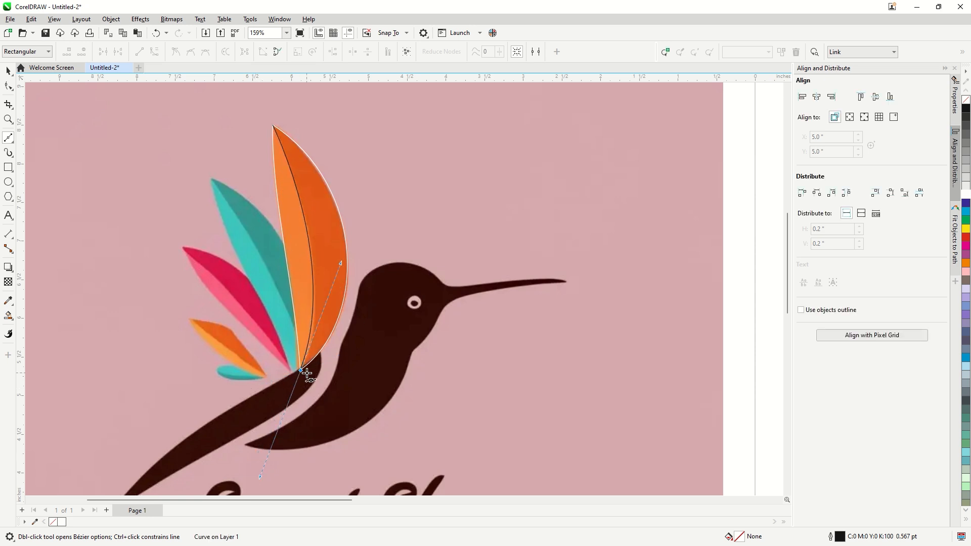
pyautogui.click(10, 74)
# Smart-fill both halves of the tallest feather in blue-gray with a 0.5 pt black outline
pyautogui.click(427, 166)
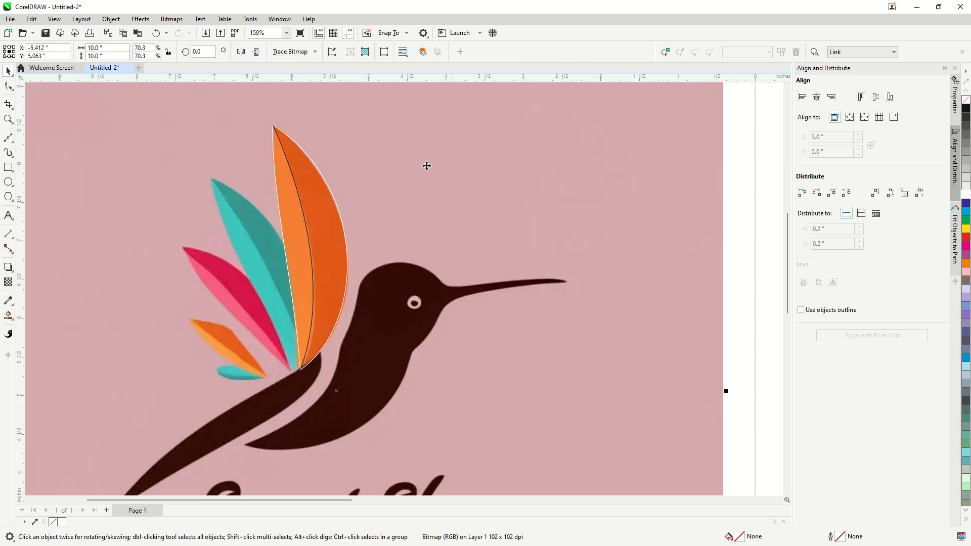
pyautogui.click(11, 320)
pyautogui.click(48, 330)
pyautogui.click(337, 245)
pyautogui.click(303, 254)
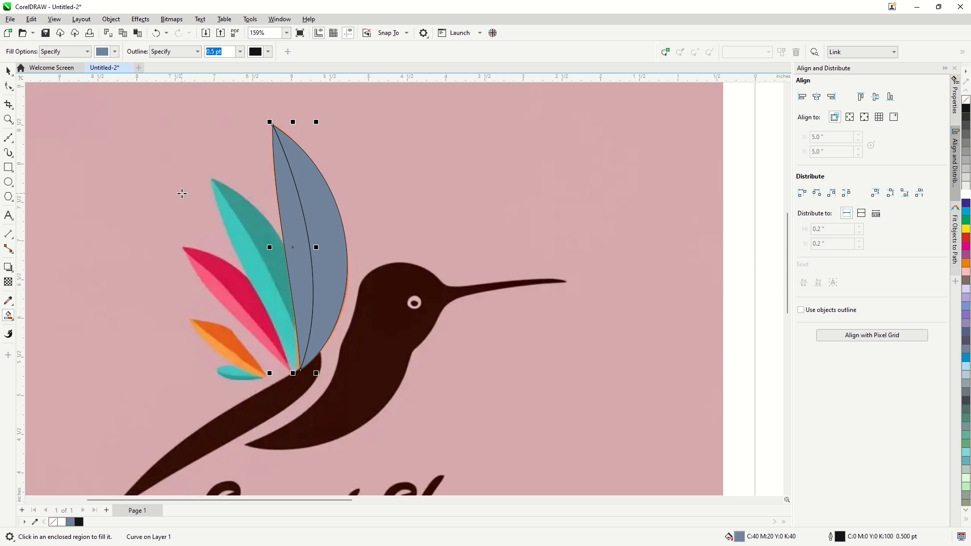
# Move the two filled feather halves together to the right, clear of the traced outline
pyautogui.click(10, 72)
pyautogui.moveTo(312, 268); pyautogui.dragTo(416, 259)
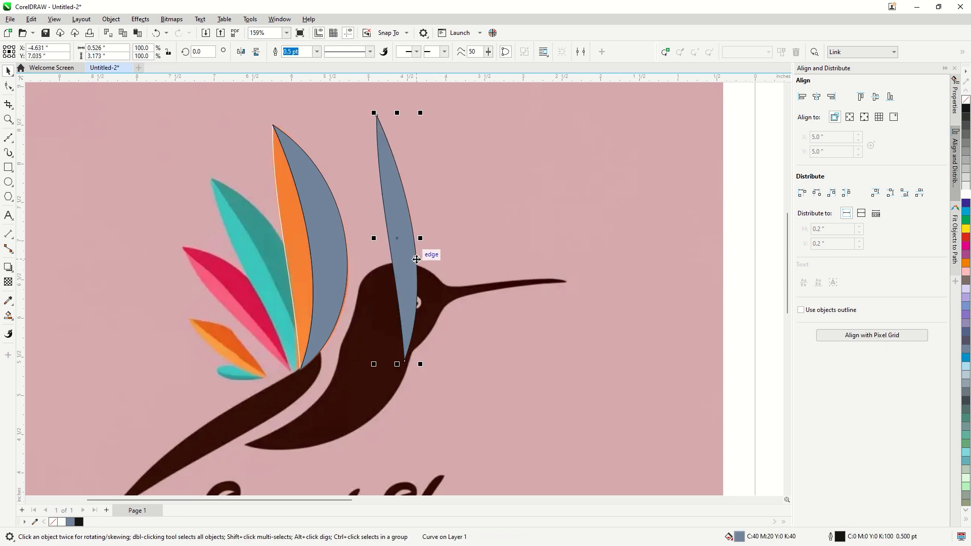
pyautogui.hotkey('ctrl', 'z')
pyautogui.keyDown('shift'); pyautogui.click(335, 254); pyautogui.keyUp('shift')
pyautogui.moveTo(335, 255); pyautogui.dragTo(457, 254)
# Delete the white feather outline and the dividing curve left over the reference feather
pyautogui.click(315, 254)
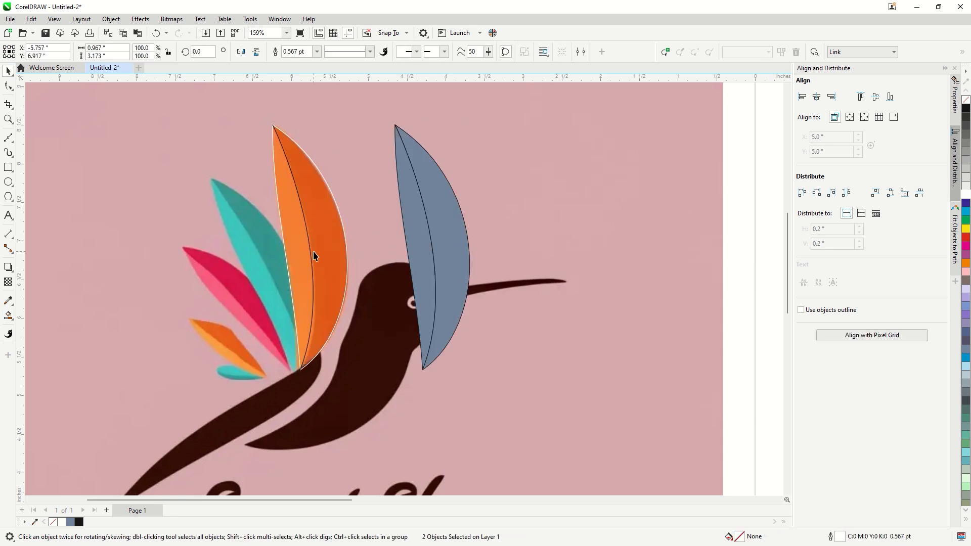
pyautogui.press('Delete')
pyautogui.click(311, 252)
pyautogui.press('Delete')
# Remove the outlines of the filled halves and recolor them with the dark and light orange sampled from the reference feather
pyautogui.click(429, 259)
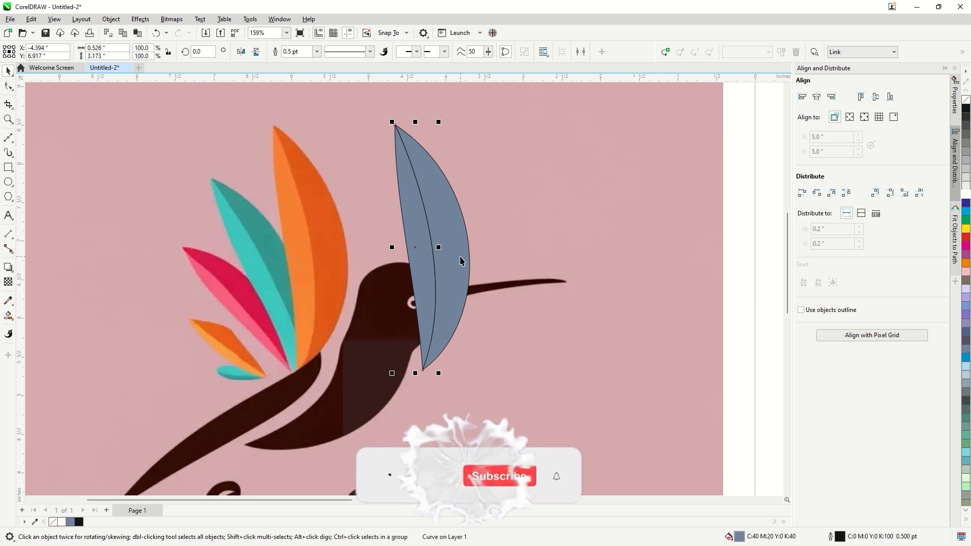
pyautogui.keyDown('shift'); pyautogui.click(451, 260); pyautogui.keyUp('shift')
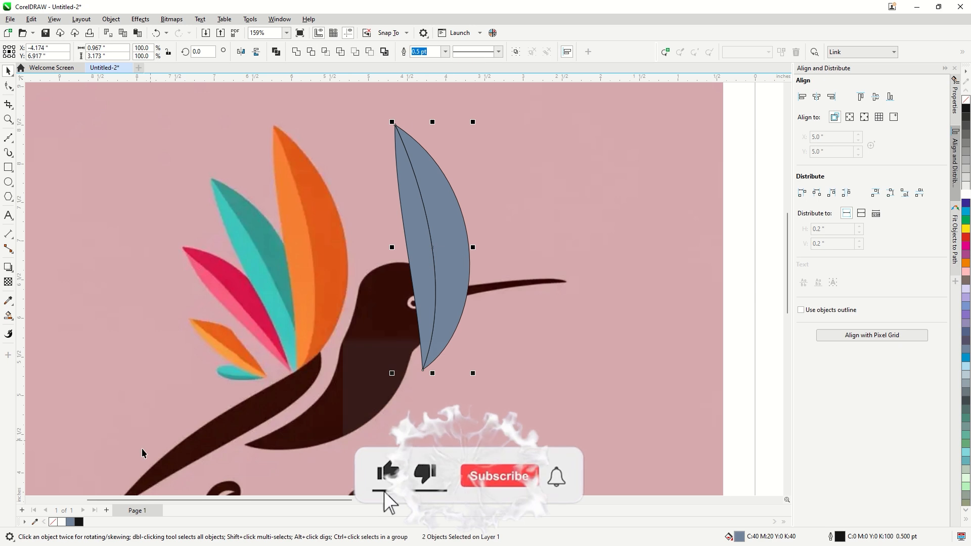
pyautogui.click(9, 301)
pyautogui.click(314, 242)
pyautogui.click(449, 237)
pyautogui.click(311, 242)
pyautogui.click(414, 248)
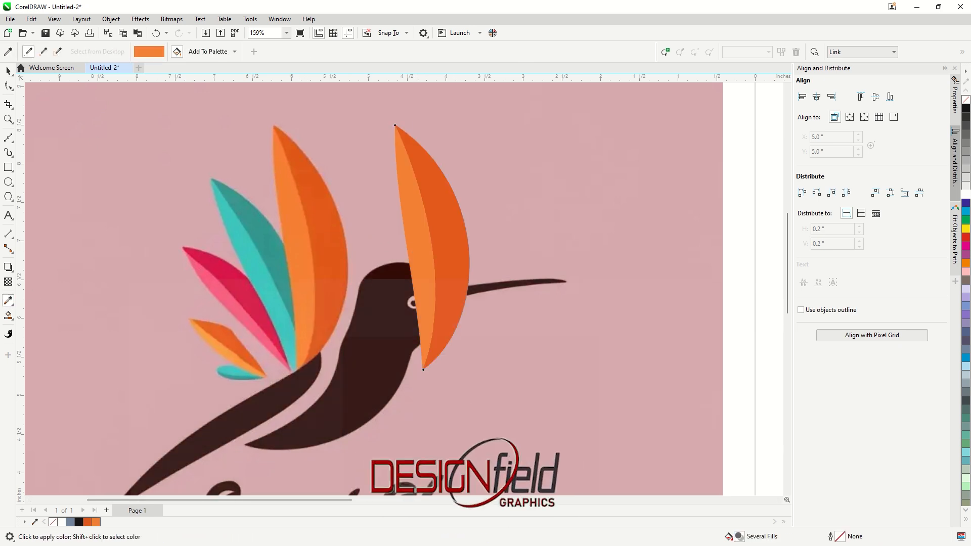
# Move the two orange halves back over the tallest reference feather and group them
pyautogui.click(9, 71)
pyautogui.click(327, 236)
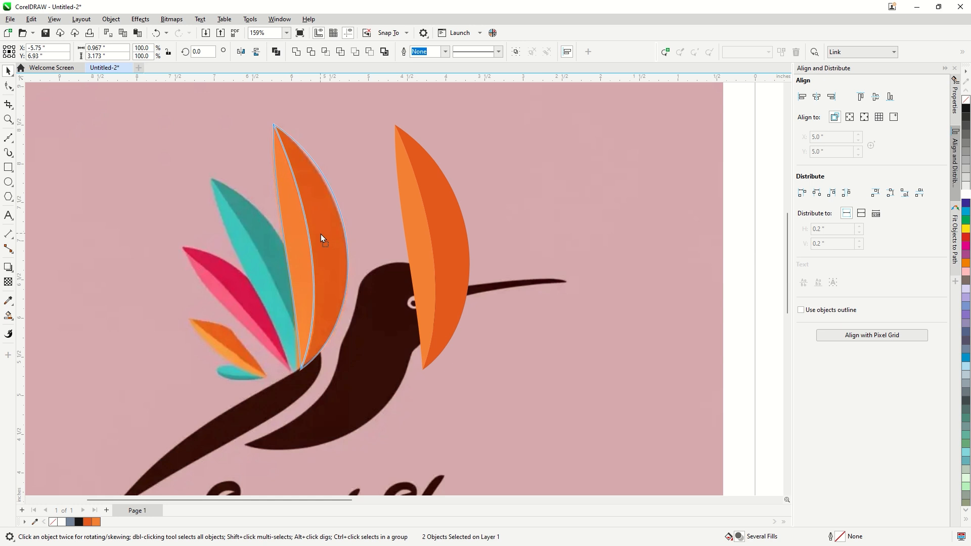
pyautogui.keyDown('shift'); pyautogui.click(320, 234); pyautogui.keyUp('shift')
pyautogui.moveTo(320, 233); pyautogui.dragTo(299, 333)
pyautogui.hotkey('ctrl', 'g')
# Rotate a copy of the grouped feather about its base to 17.482° and scale it to 87% over the large teal feather
pyautogui.click(311, 163)
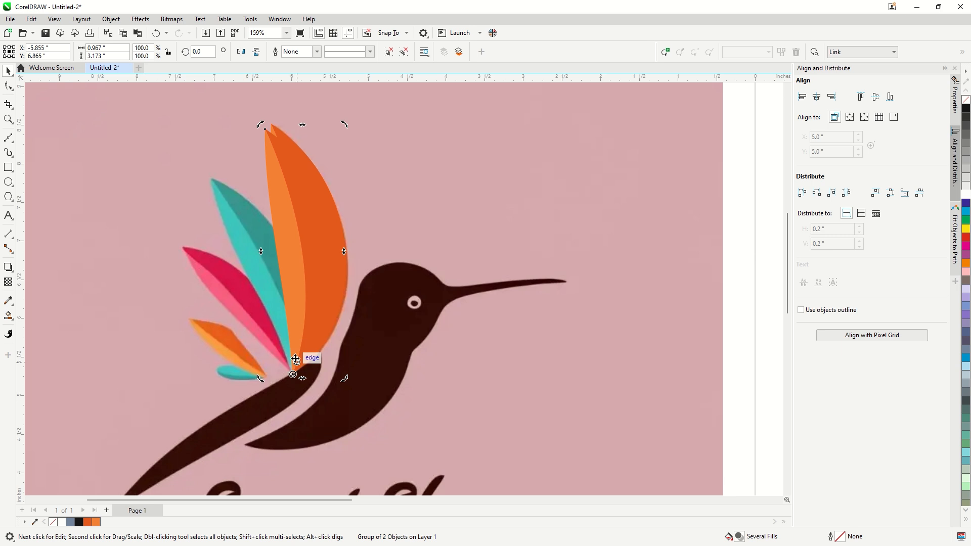
pyautogui.moveTo(262, 123); pyautogui.dragTo(187, 166)
pyautogui.click(245, 244)
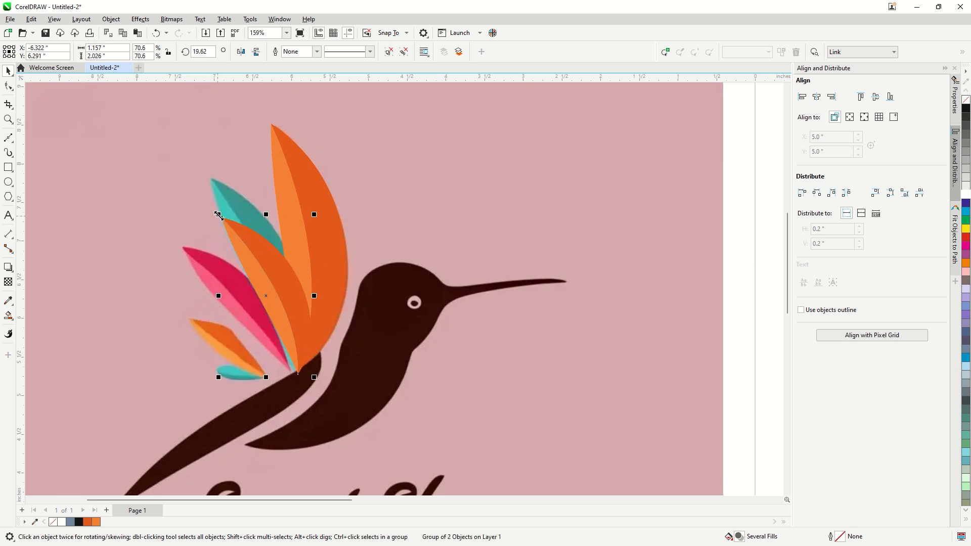
pyautogui.moveTo(219, 216); pyautogui.dragTo(204, 174)
pyautogui.click(221, 206)
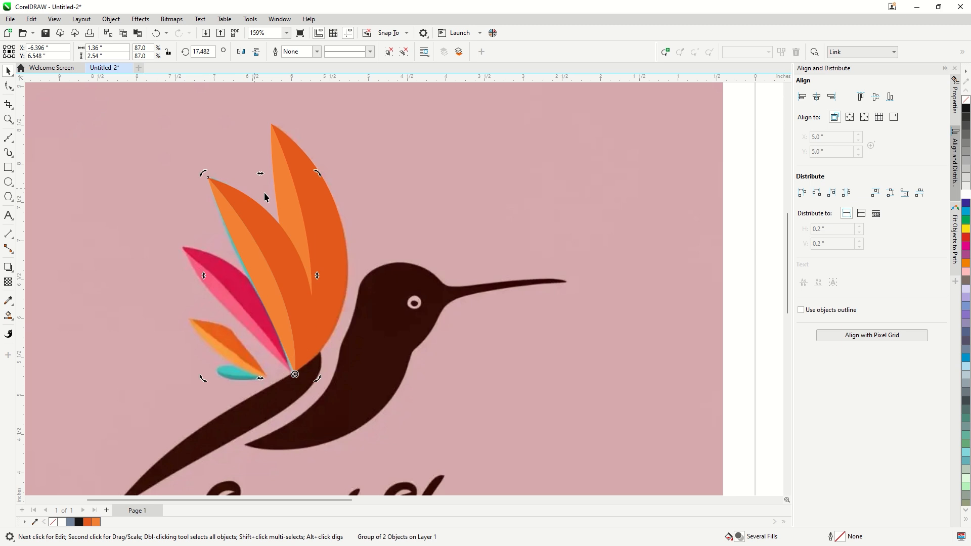
# Nudge the second feather so its base meets the tip of the bird's tail
pyautogui.click(277, 255)
pyautogui.scroll(3, 287, 333)
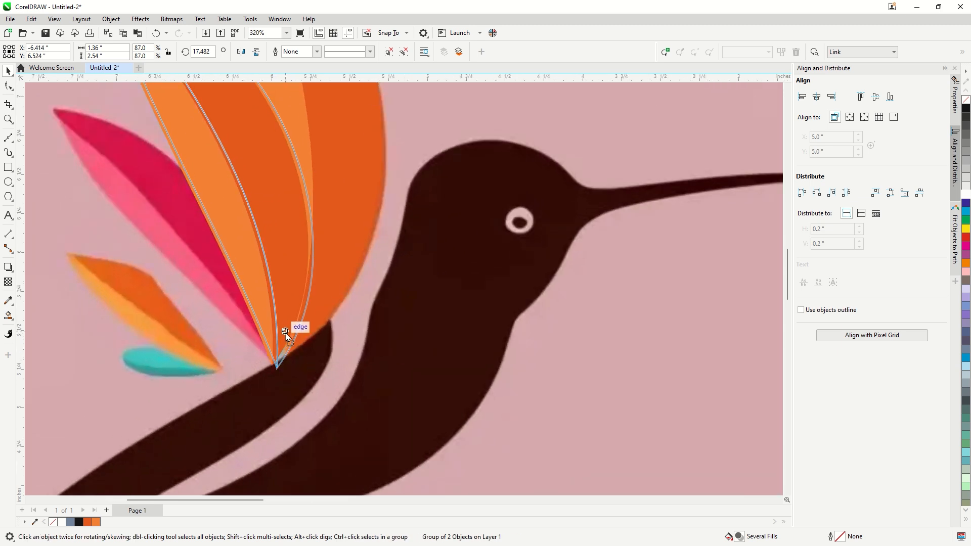
pyautogui.moveTo(286, 333); pyautogui.dragTo(286, 333)
pyautogui.scroll(-2, 284, 330)
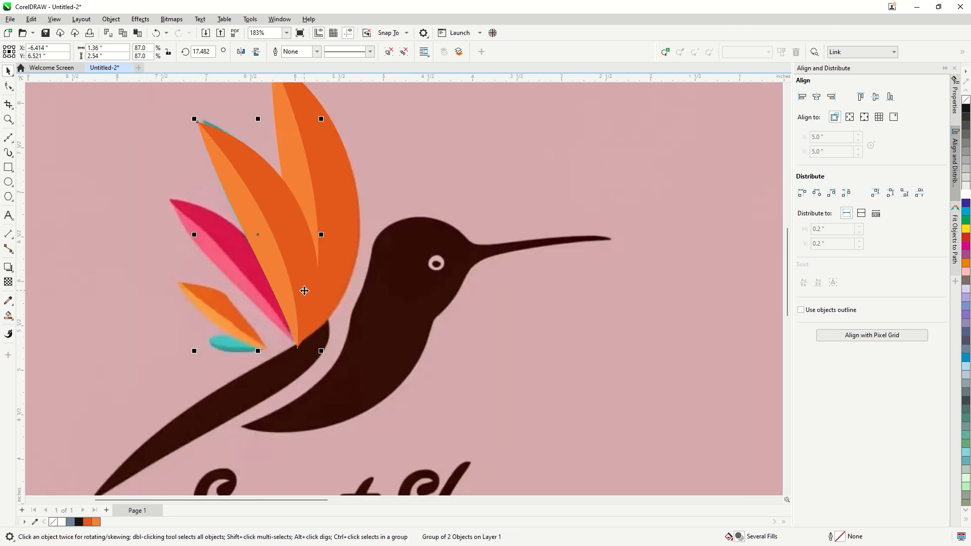
# Duplicate the second feather, rotate the copy to 34.509° about its base and scale it to 69.6% over the pink feather
pyautogui.moveTo(301, 286); pyautogui.dragTo(299, 287)
pyautogui.click(294, 305)
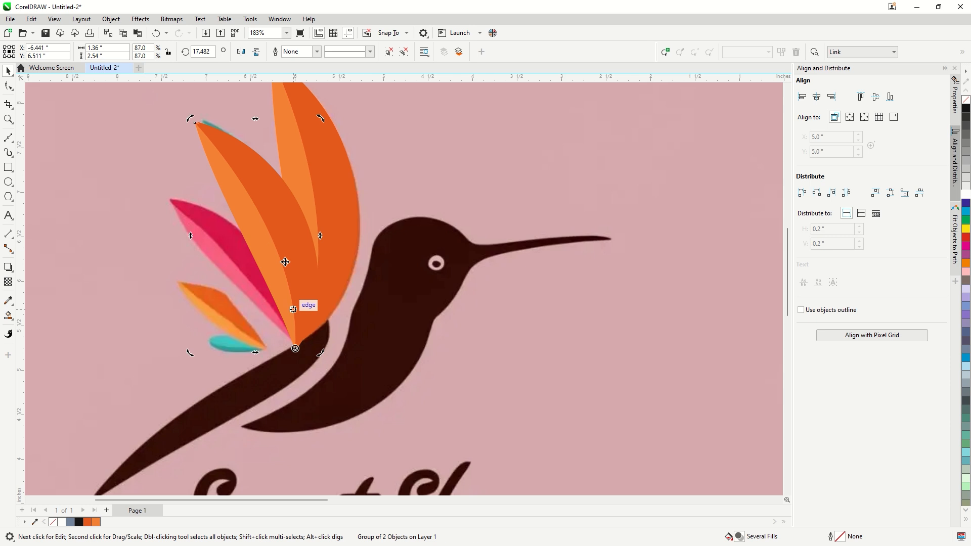
pyautogui.moveTo(190, 120); pyautogui.dragTo(149, 207)
pyautogui.click(163, 207)
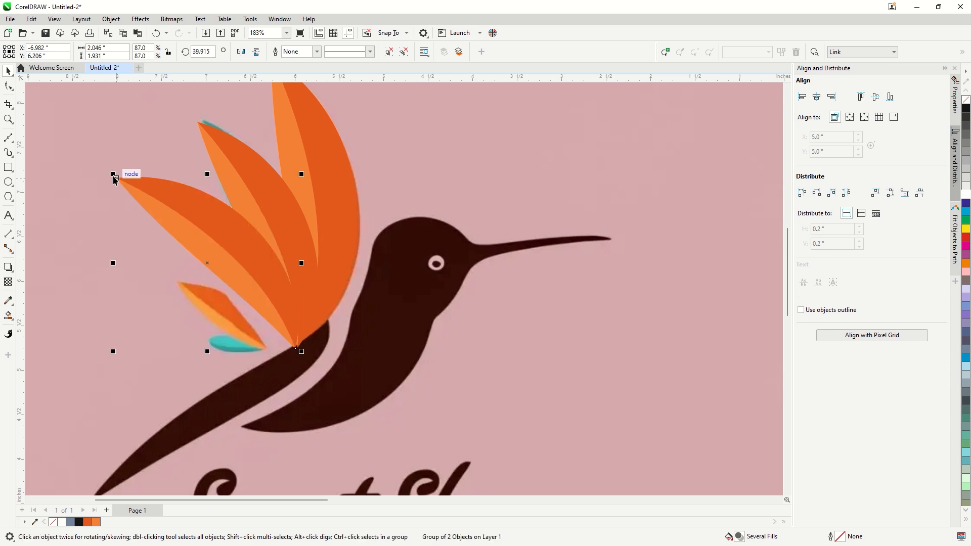
pyautogui.moveTo(114, 174); pyautogui.dragTo(157, 186)
pyautogui.click(202, 236)
pyautogui.scroll(-2, 299, 225)
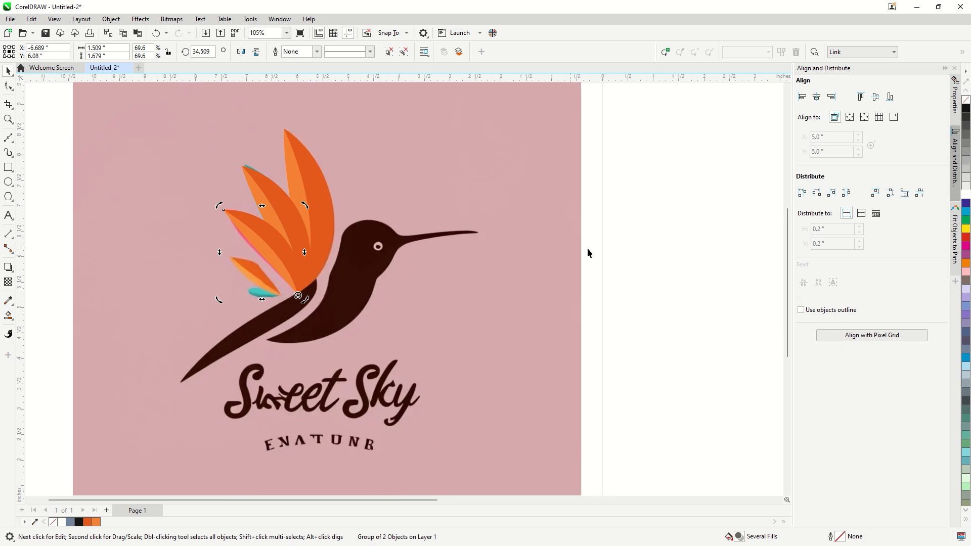
# Duplicate the third feather and fit a smaller, further rotated copy over the small orange reference feather
pyautogui.click(588, 253)
pyautogui.scroll(1, 328, 303)
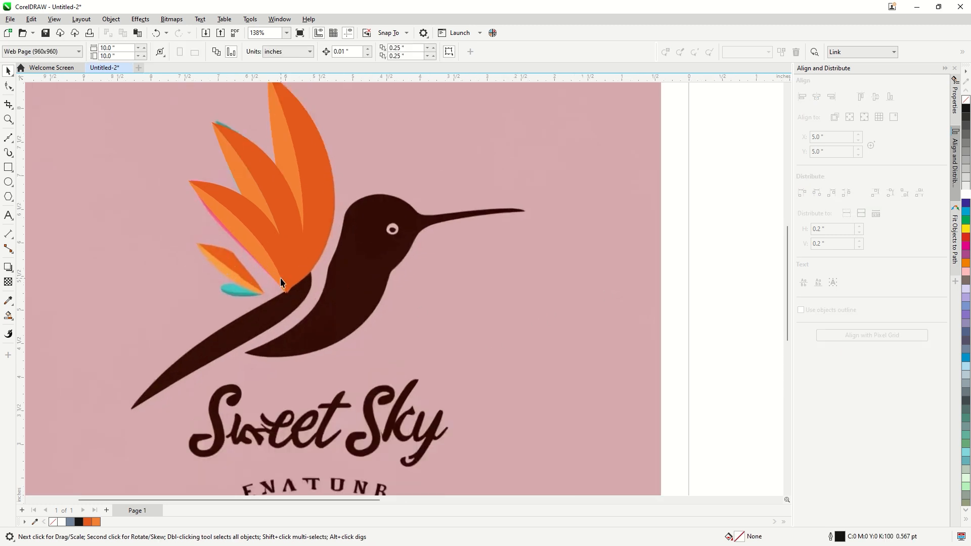
pyautogui.scroll(1, 281, 282)
pyautogui.click(251, 217)
pyautogui.moveTo(251, 217); pyautogui.dragTo(224, 219)
pyautogui.moveTo(130, 151); pyautogui.dragTo(174, 311)
# Duplicate the small feather over the lowest teal feather, rotated to 91.98° and scaled to 29.6%, and nudge it down into place
pyautogui.click(228, 242)
pyautogui.click(144, 322)
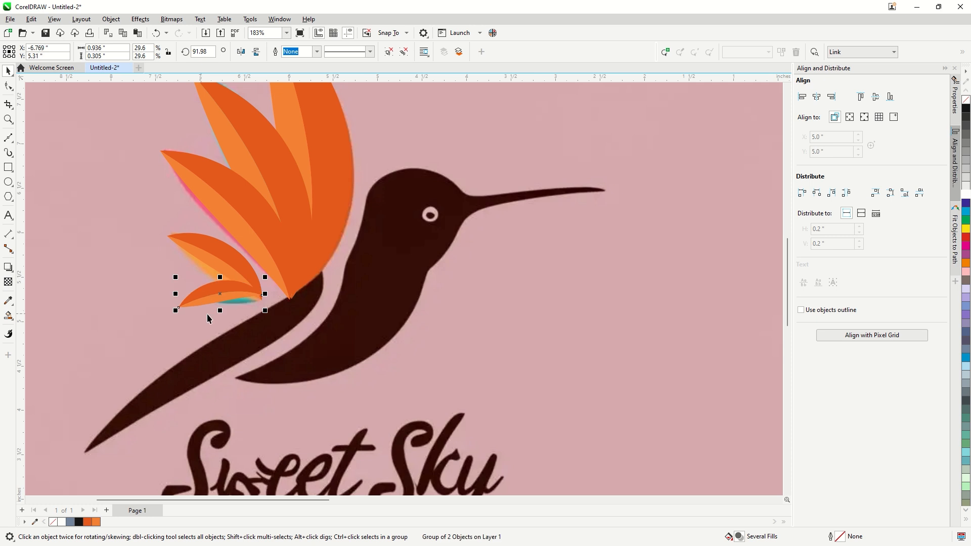
pyautogui.scroll(1, 218, 310)
pyautogui.moveTo(257, 282); pyautogui.dragTo(229, 284)
pyautogui.scroll(3, 281, 288)
pyautogui.scroll(2, 290, 296)
pyautogui.scroll(-6, 229, 284)
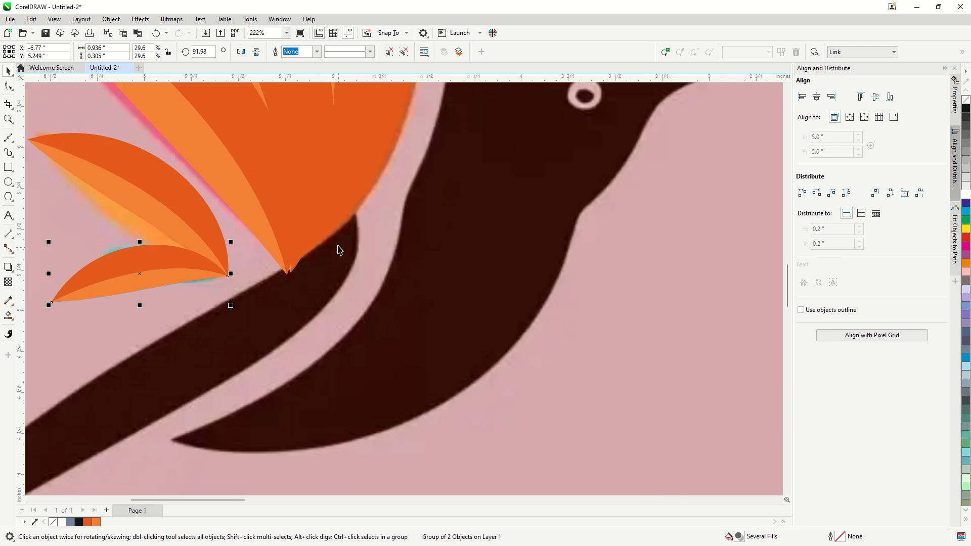
# Nudge the wing feathers so their bases line up at the top of the bird's tail, and clear the selection
pyautogui.scroll(1, 321, 243)
pyautogui.moveTo(260, 229); pyautogui.dragTo(267, 226)
pyautogui.scroll(-1, 278, 240)
pyautogui.moveTo(363, 171); pyautogui.dragTo(350, 200)
pyautogui.scroll(-4, 350, 203)
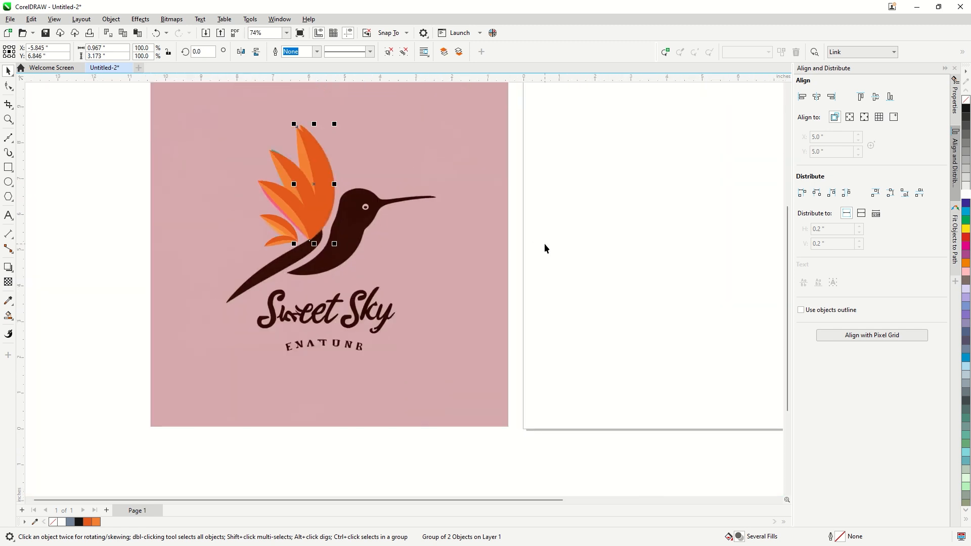
pyautogui.click(544, 247)
# Draw a rough closed Bézier outline around the bird's tail, from under the wing to the tail tip and back
pyautogui.scroll(2, 303, 252)
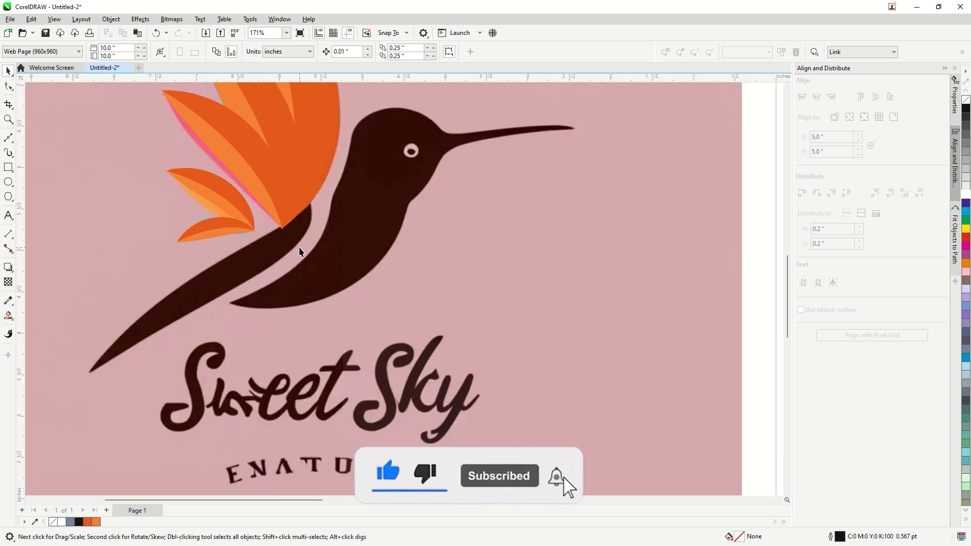
pyautogui.scroll(1, 300, 251)
pyautogui.click(305, 170)
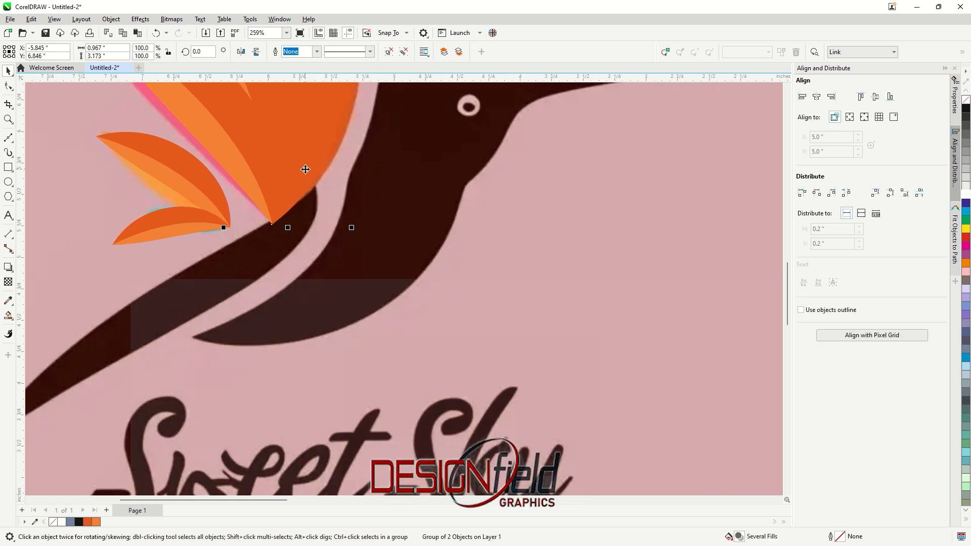
pyautogui.click(8, 138)
pyautogui.scroll(3, 323, 139)
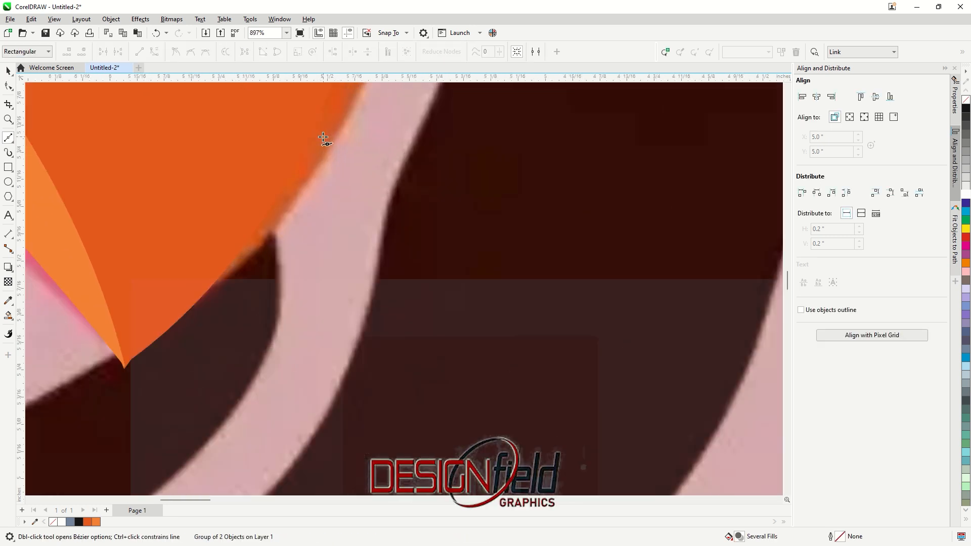
pyautogui.click(283, 177)
pyautogui.scroll(-4, 328, 204)
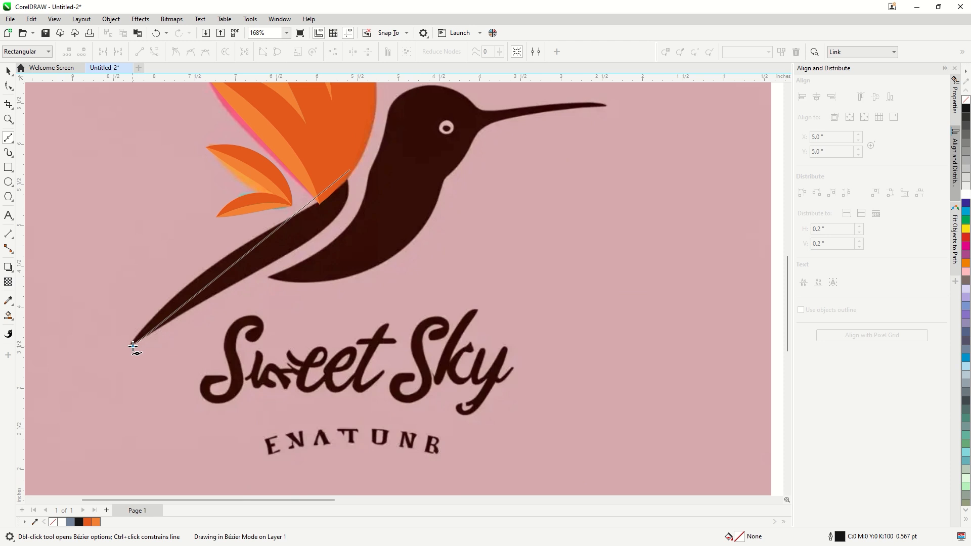
pyautogui.moveTo(133, 346); pyautogui.dragTo(89, 339)
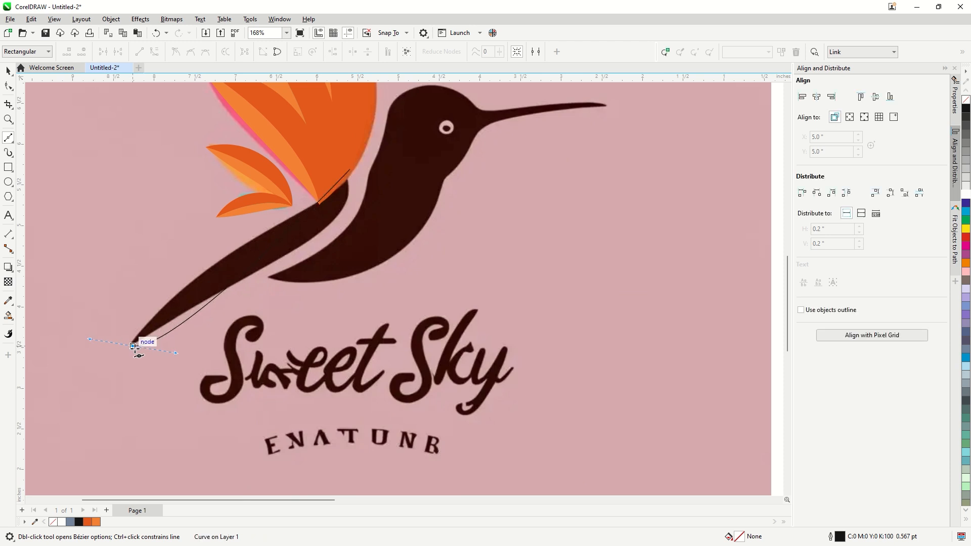
pyautogui.click(285, 220)
# Bend the tail outline's lower edge outward and delete the extra middle node, keeping only the two end nodes
pyautogui.click(9, 87)
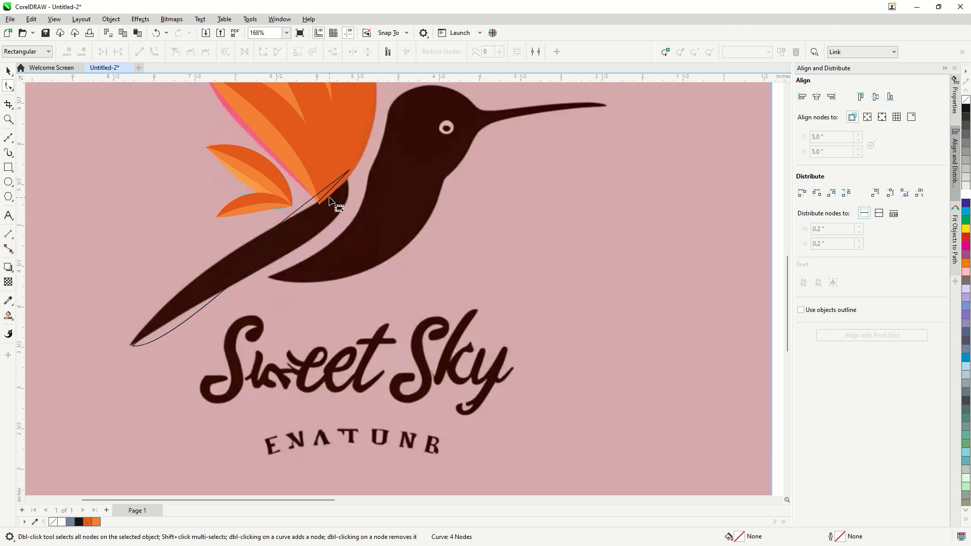
pyautogui.moveTo(324, 198); pyautogui.dragTo(330, 218)
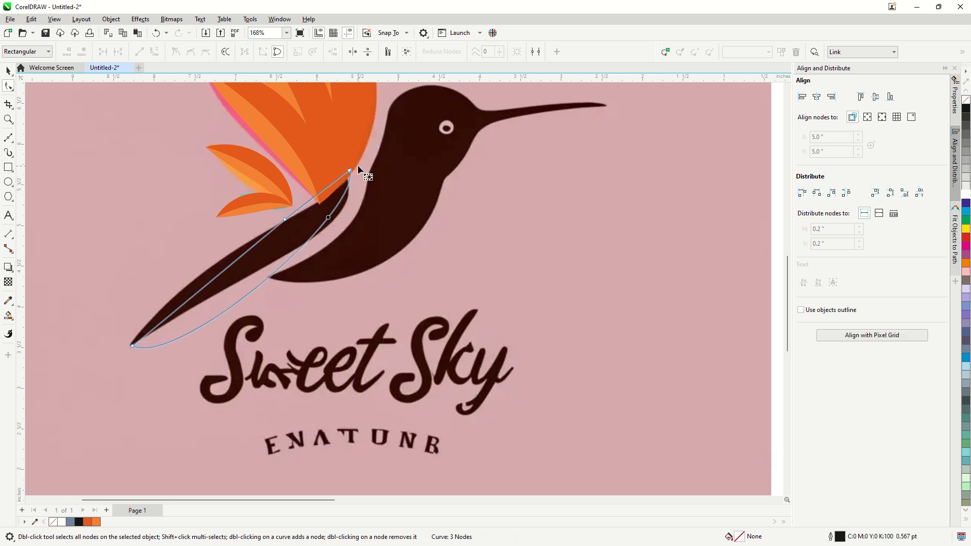
pyautogui.scroll(2, 355, 170)
pyautogui.moveTo(177, 265); pyautogui.dragTo(305, 245)
pyautogui.press('Delete')
pyautogui.scroll(-2, 315, 190)
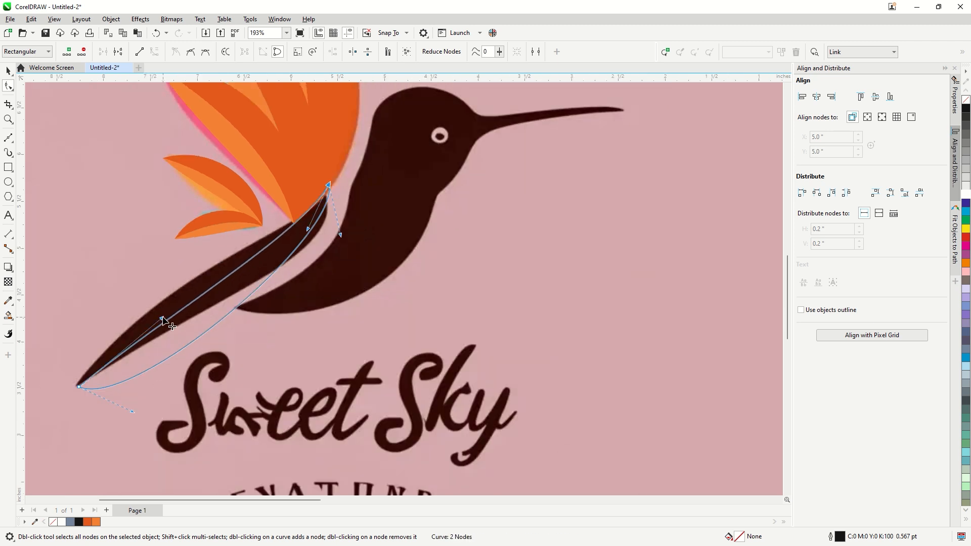
# Curve the tail outline's upper edge to follow the reference tail from its tip up to the wing base
pyautogui.moveTo(162, 320); pyautogui.dragTo(138, 283)
pyautogui.scroll(2, 350, 200)
pyautogui.moveTo(275, 246); pyautogui.dragTo(279, 251)
pyautogui.scroll(-2, 319, 215)
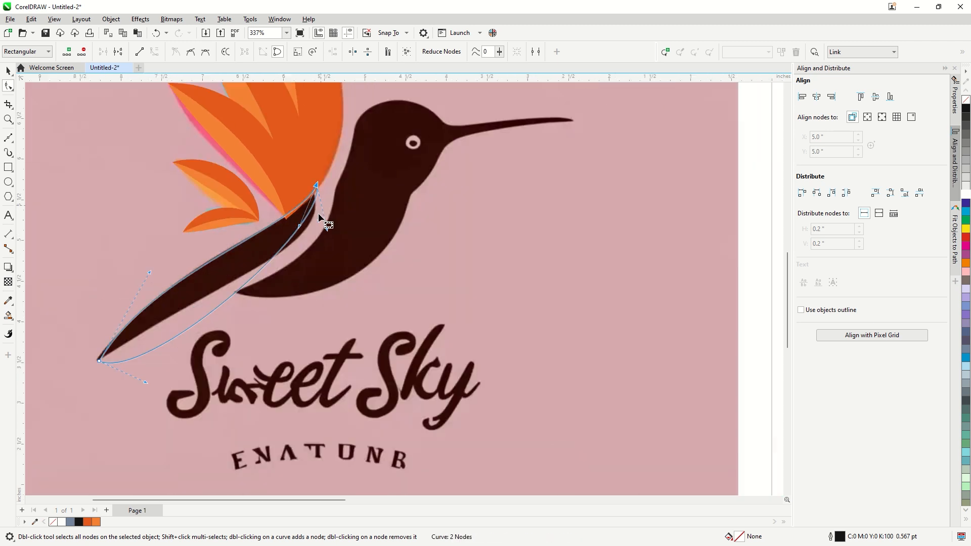
# Reshape the tail outline's lower edge until it hugs the reference tail, and deselect the finished curve
pyautogui.moveTo(327, 231); pyautogui.dragTo(322, 247)
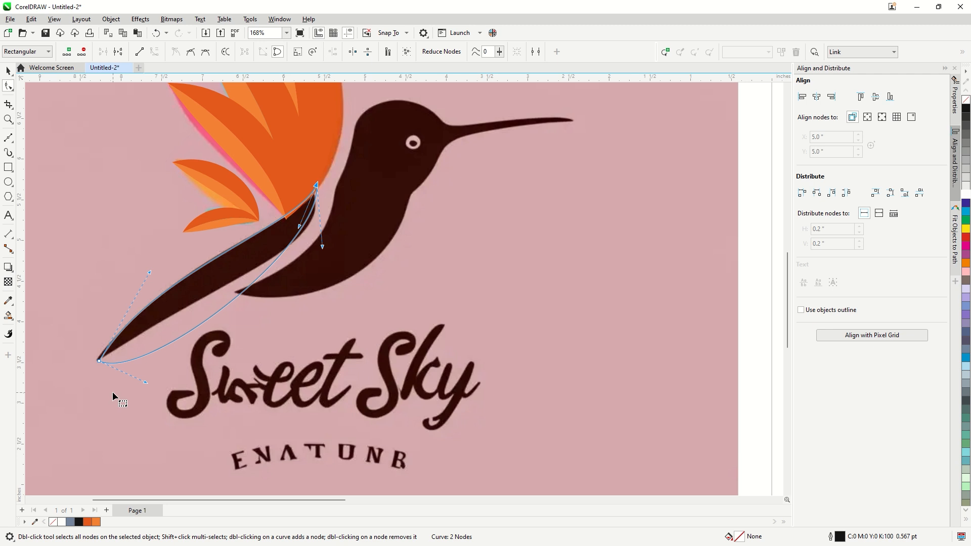
pyautogui.moveTo(145, 383); pyautogui.dragTo(179, 305)
pyautogui.moveTo(323, 248); pyautogui.dragTo(326, 253)
pyautogui.moveTo(181, 305); pyautogui.dragTo(185, 297)
pyautogui.scroll(1, 327, 225)
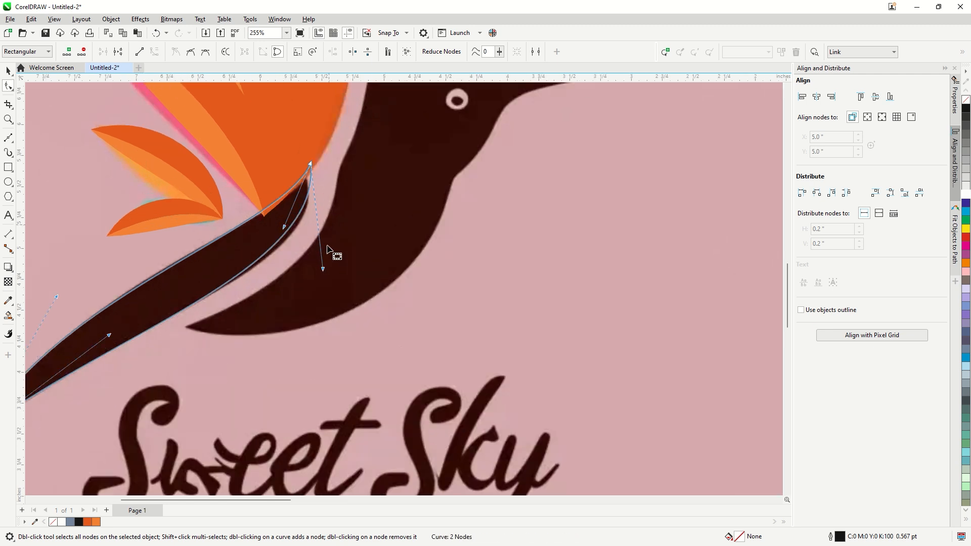
pyautogui.moveTo(322, 266); pyautogui.dragTo(322, 271)
pyautogui.scroll(-1, 260, 251)
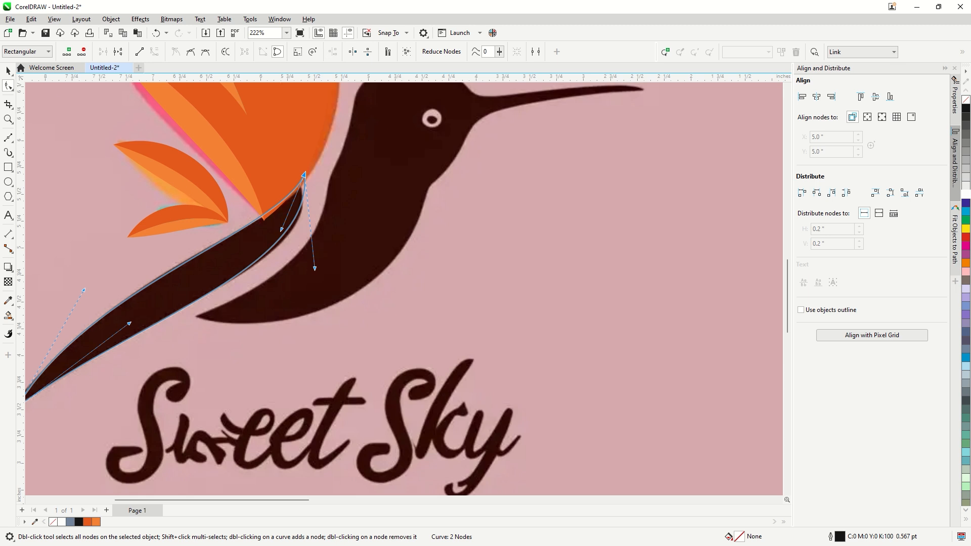
pyautogui.click(8, 72)
pyautogui.scroll(-3, 258, 300)
pyautogui.click(741, 310)
# Draw a closed straight-segment Bézier outline around the bird's body, head and beak, starting at the body's lower tip
pyautogui.scroll(-2, 321, 303)
pyautogui.scroll(3, 319, 263)
pyautogui.click(309, 210)
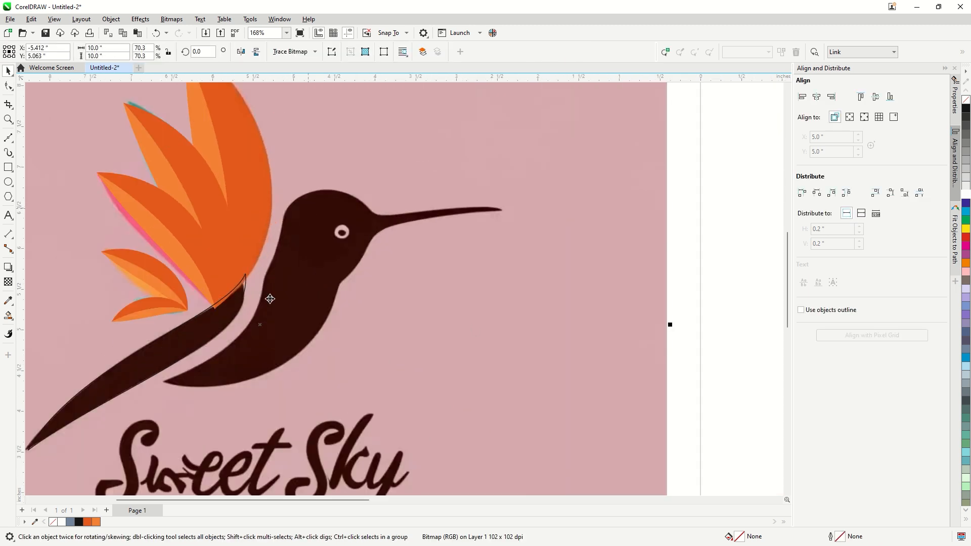
pyautogui.click(8, 142)
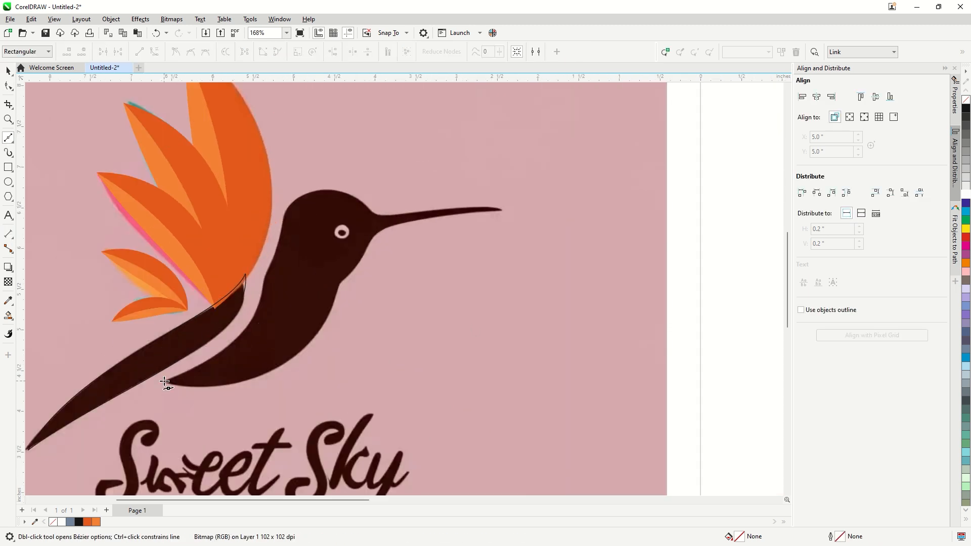
pyautogui.click(165, 381)
pyautogui.click(261, 290)
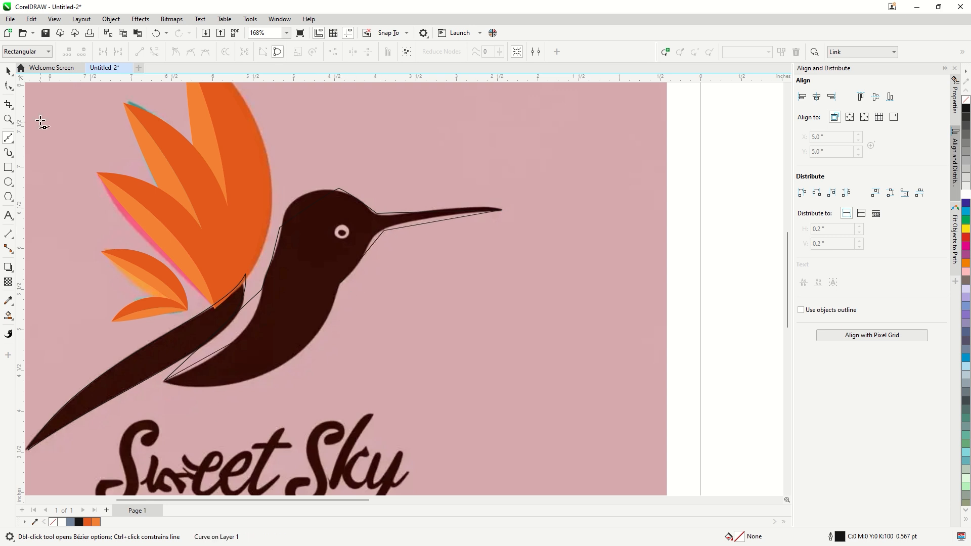
# Convert all segments of the body outline to curves
pyautogui.press('F10')
pyautogui.moveTo(220, 388); pyautogui.dragTo(171, 403)
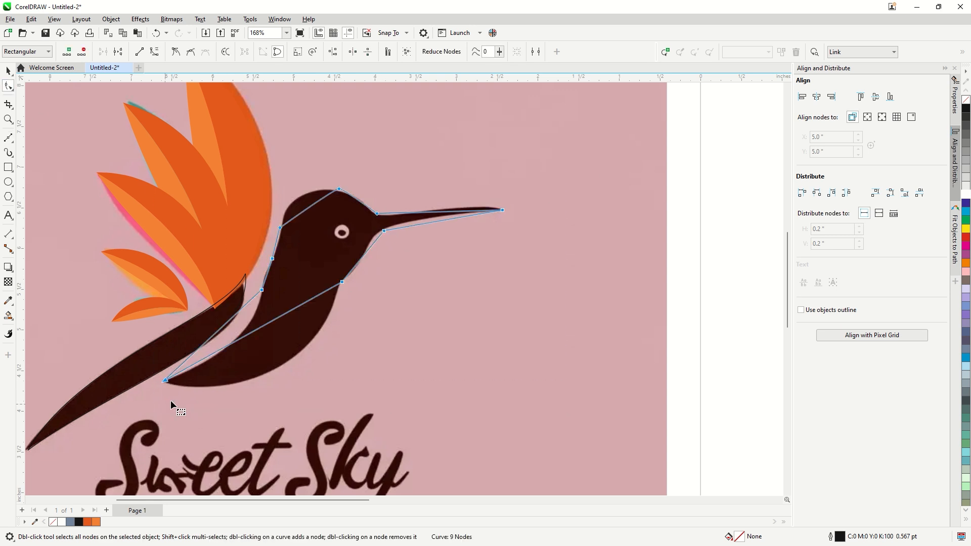
pyautogui.click(155, 51)
pyautogui.click(305, 162)
# Curve the body outline around the back and crown of the head, and fit the forehead into the beak's upper base
pyautogui.scroll(4, 313, 200)
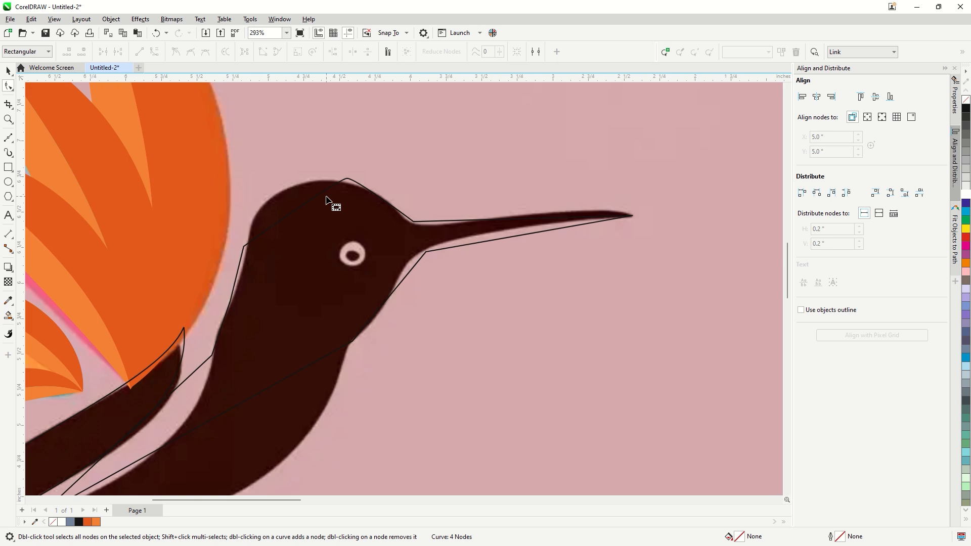
pyautogui.moveTo(304, 213); pyautogui.dragTo(278, 188)
pyautogui.moveTo(258, 289); pyautogui.dragTo(217, 320)
pyautogui.moveTo(317, 138); pyautogui.dragTo(306, 163)
pyautogui.moveTo(365, 173)
pyautogui.mouseDown()
pyautogui.moveTo(349, 177)
pyautogui.moveTo(358, 177)
pyautogui.mouseUp()
pyautogui.moveTo(451, 230); pyautogui.dragTo(476, 234)
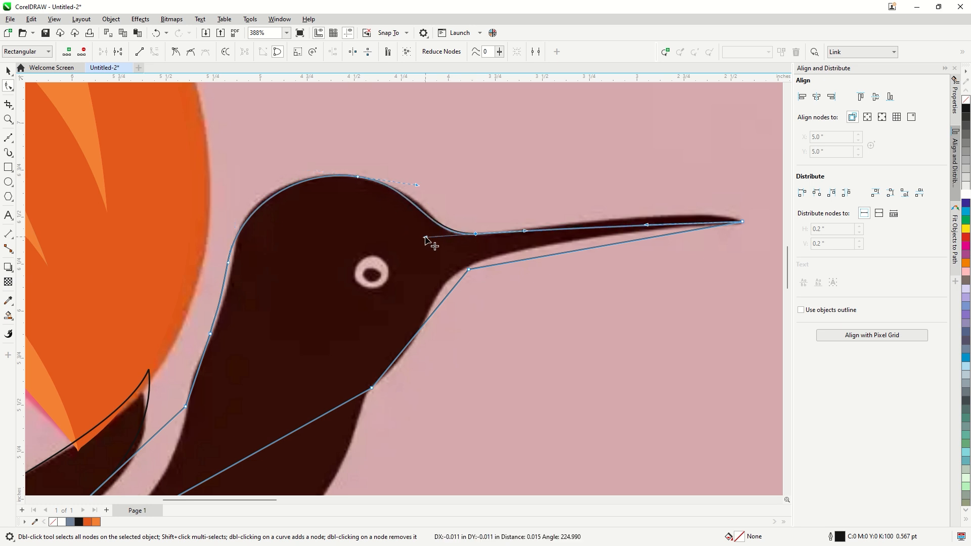
pyautogui.moveTo(418, 185); pyautogui.dragTo(431, 183)
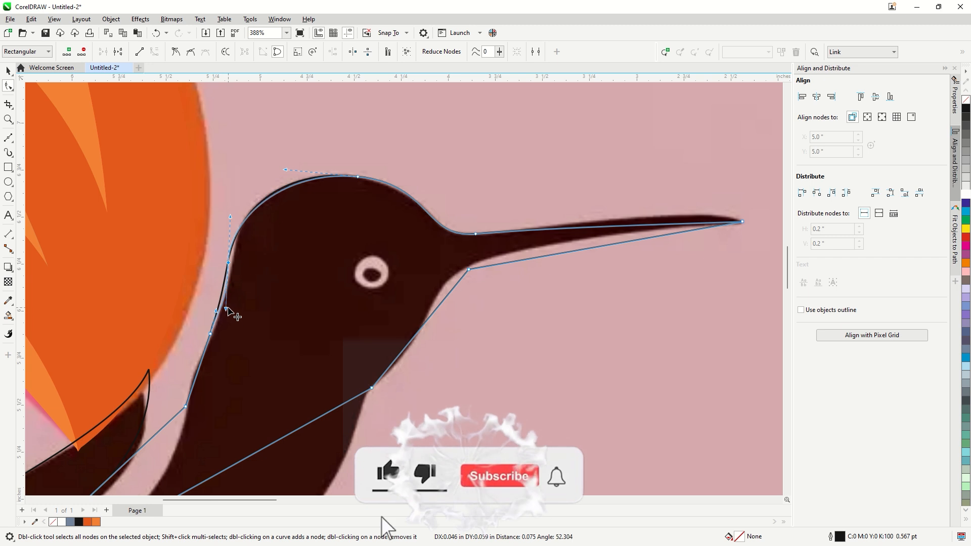
# Delete the extra node on the nape and move the node at the back of the head onto the reference edge
pyautogui.click(211, 335)
pyautogui.press('Delete')
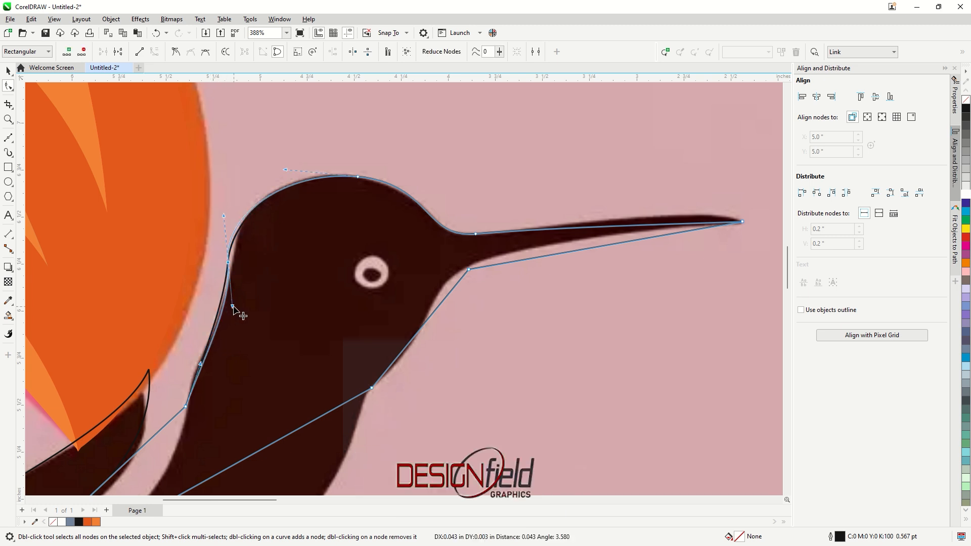
pyautogui.click(229, 262)
pyautogui.moveTo(228, 262); pyautogui.dragTo(235, 246)
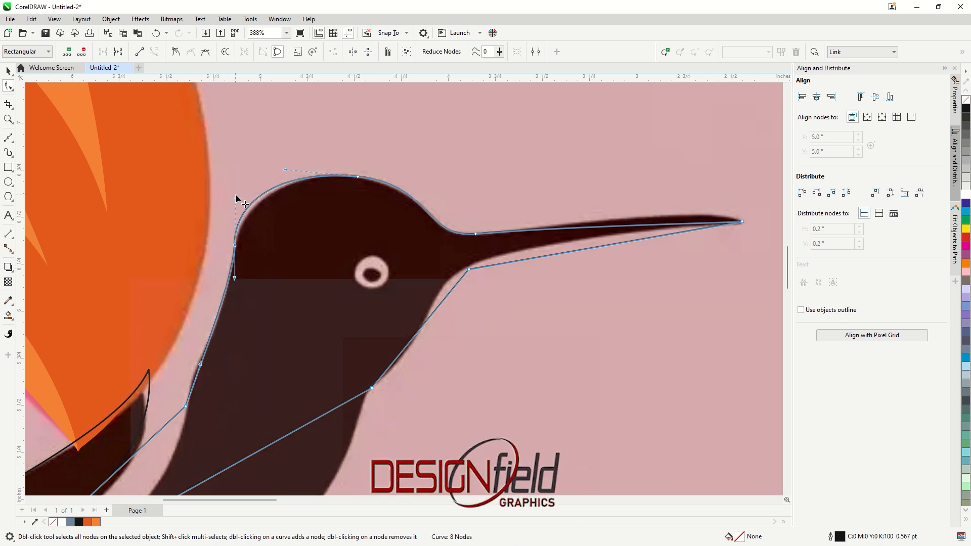
# Adjust the curve handles along the nape so the outline follows the bird's neck down to the back
pyautogui.scroll(-2, 273, 310)
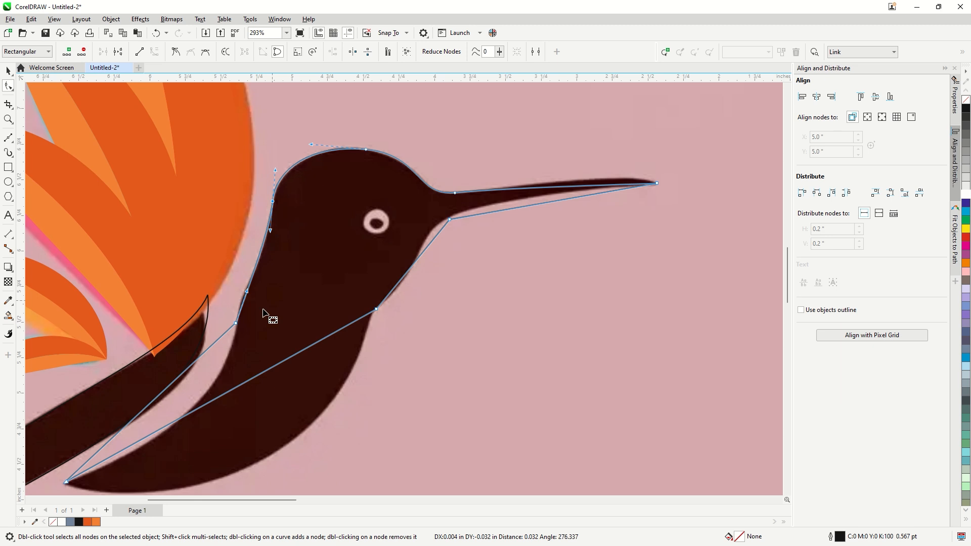
pyautogui.moveTo(247, 291); pyautogui.dragTo(237, 296)
pyautogui.moveTo(270, 231); pyautogui.dragTo(265, 271)
pyautogui.scroll(-1, 376, 218)
pyautogui.scroll(2, 596, 185)
pyautogui.scroll(-2, 620, 190)
pyautogui.scroll(2, 241, 388)
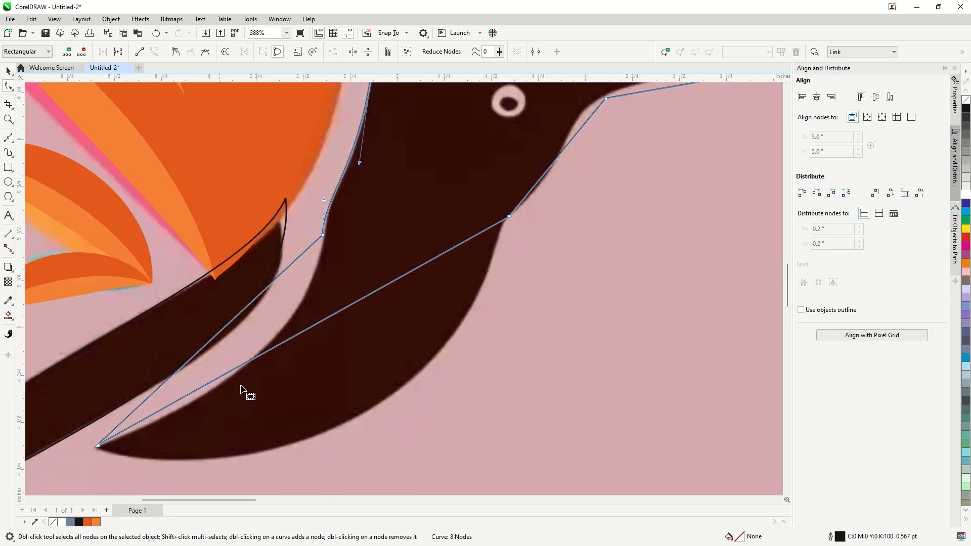
# Curve the belly segment from the body's lower tip up to the chest node to match the reference
pyautogui.moveTo(249, 362); pyautogui.dragTo(279, 444)
pyautogui.scroll(2, 103, 455)
pyautogui.moveTo(93, 439); pyautogui.dragTo(92, 438)
pyautogui.scroll(-2, 81, 430)
pyautogui.moveTo(478, 244); pyautogui.dragTo(409, 298)
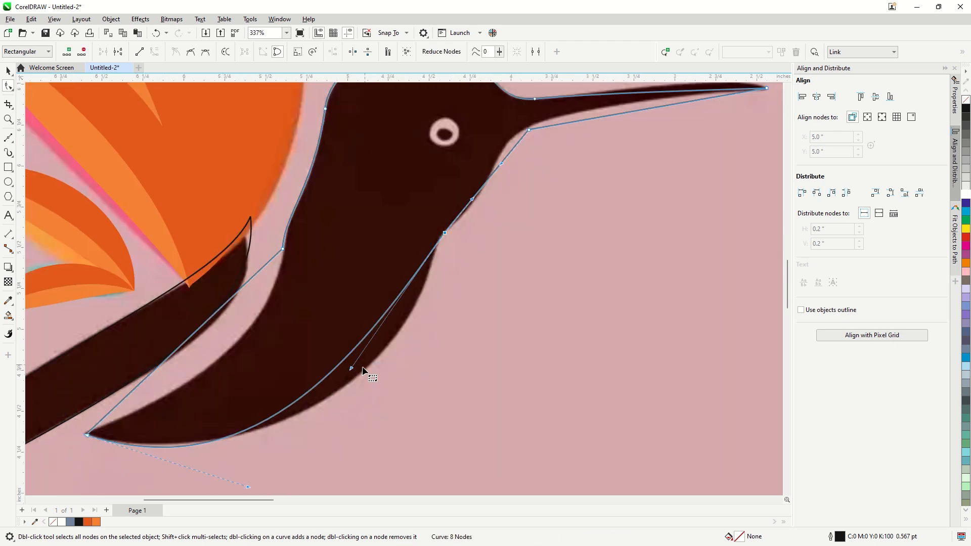
pyautogui.moveTo(353, 368); pyautogui.dragTo(407, 379)
pyautogui.moveTo(248, 487)
pyautogui.mouseDown()
pyautogui.moveTo(244, 472)
pyautogui.moveTo(253, 472)
pyautogui.mouseUp()
# Curve the back segment down to the body's lower tip, and make the node at the upper back smooth
pyautogui.moveTo(220, 312); pyautogui.dragTo(230, 338)
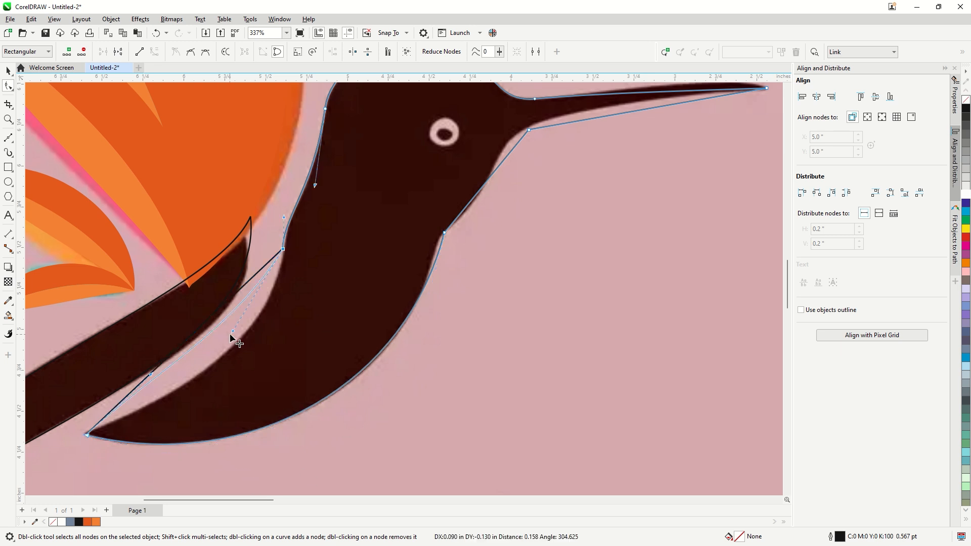
pyautogui.moveTo(250, 378); pyautogui.dragTo(253, 377)
pyautogui.moveTo(151, 375); pyautogui.dragTo(174, 391)
pyautogui.click(258, 376)
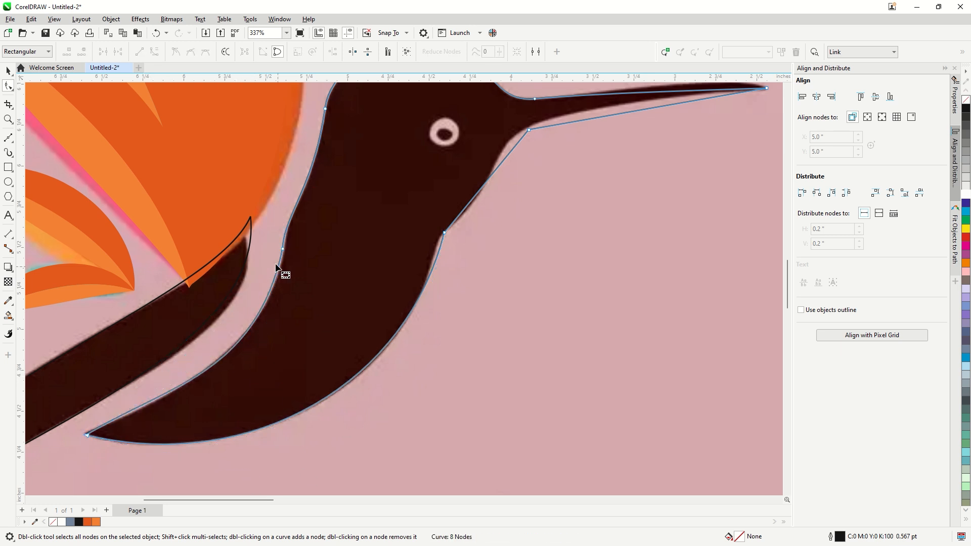
pyautogui.click(282, 249)
pyautogui.moveTo(256, 374); pyautogui.dragTo(261, 364)
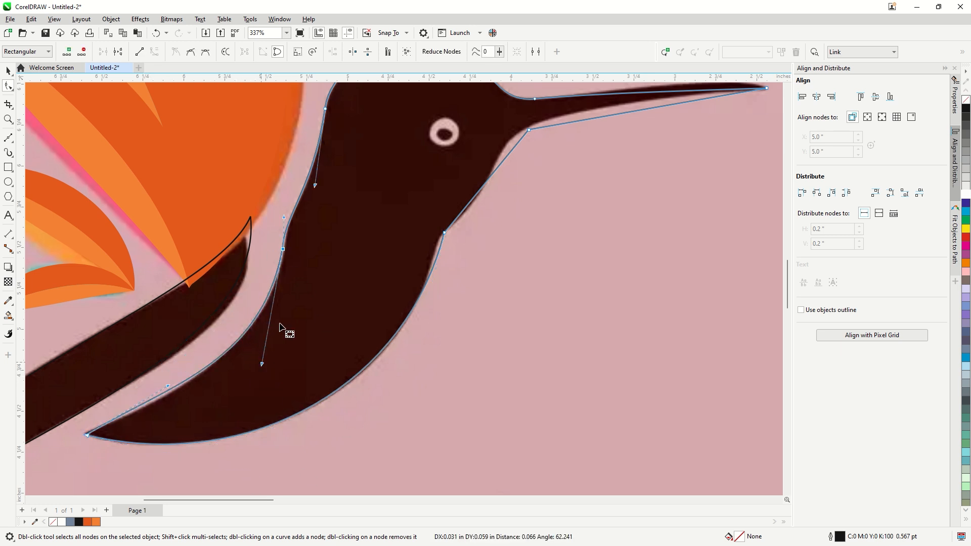
pyautogui.click(190, 51)
pyautogui.moveTo(310, 202); pyautogui.dragTo(313, 184)
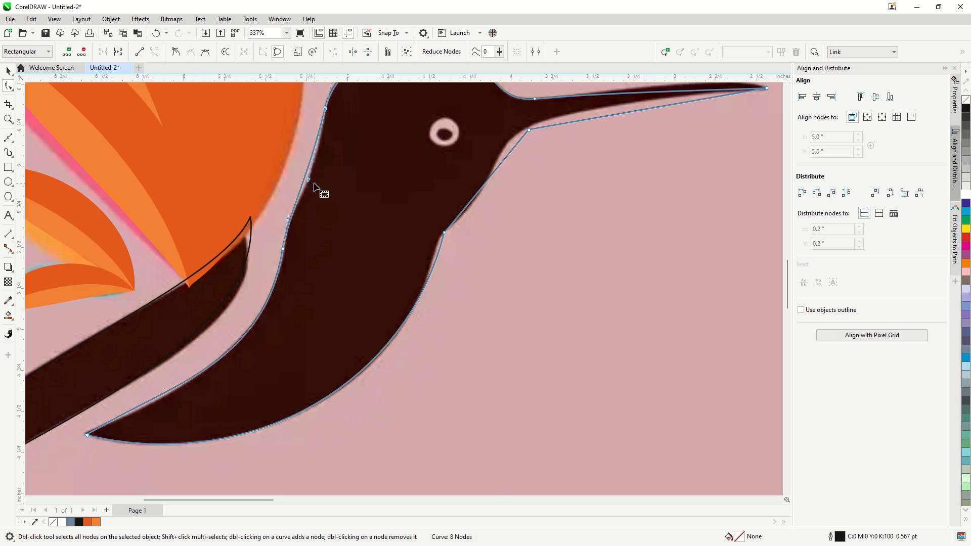
# Move the node at the beak's lower base onto the reference edge and curve the throat segment down to the chest
pyautogui.scroll(-2, 314, 188)
pyautogui.scroll(2, 435, 181)
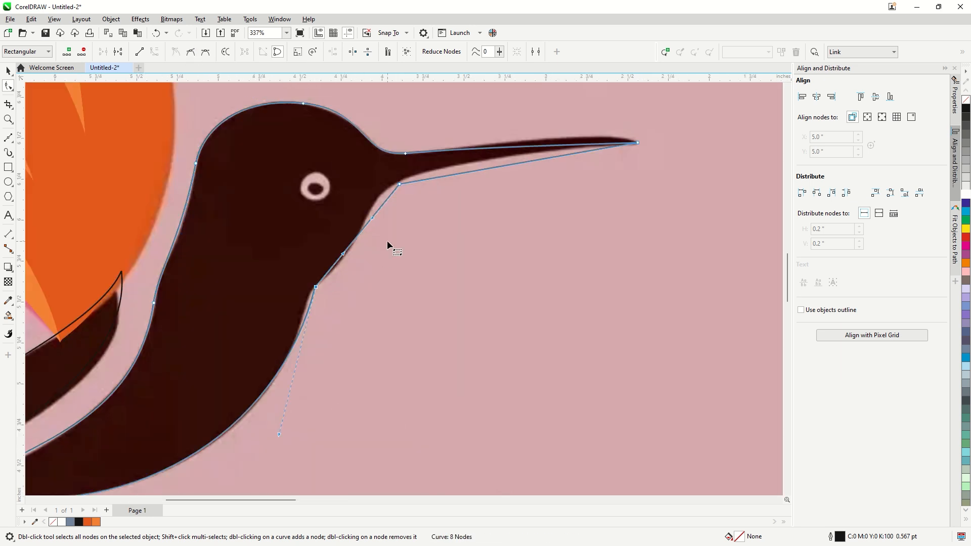
pyautogui.moveTo(344, 253); pyautogui.dragTo(343, 268)
pyautogui.moveTo(373, 218); pyautogui.dragTo(403, 179)
pyautogui.click(399, 184)
pyautogui.moveTo(389, 168); pyautogui.dragTo(367, 193)
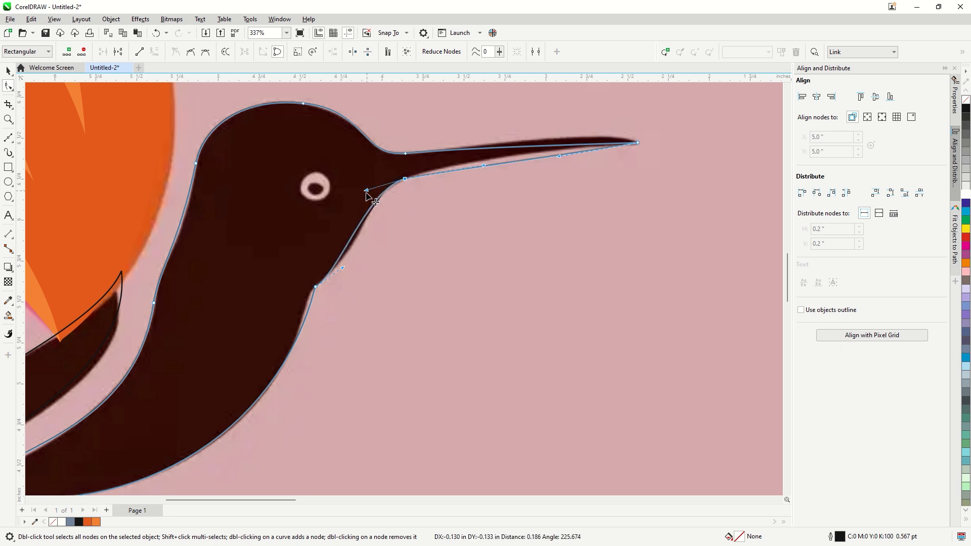
pyautogui.moveTo(343, 268); pyautogui.dragTo(357, 269)
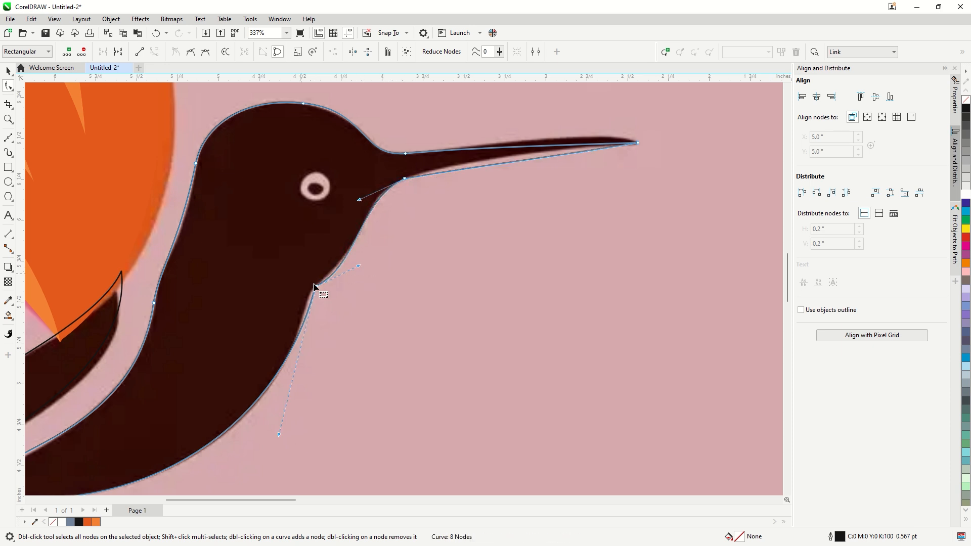
# Make the chest node smooth and readjust the throat and belly curves on either side of it
pyautogui.click(192, 52)
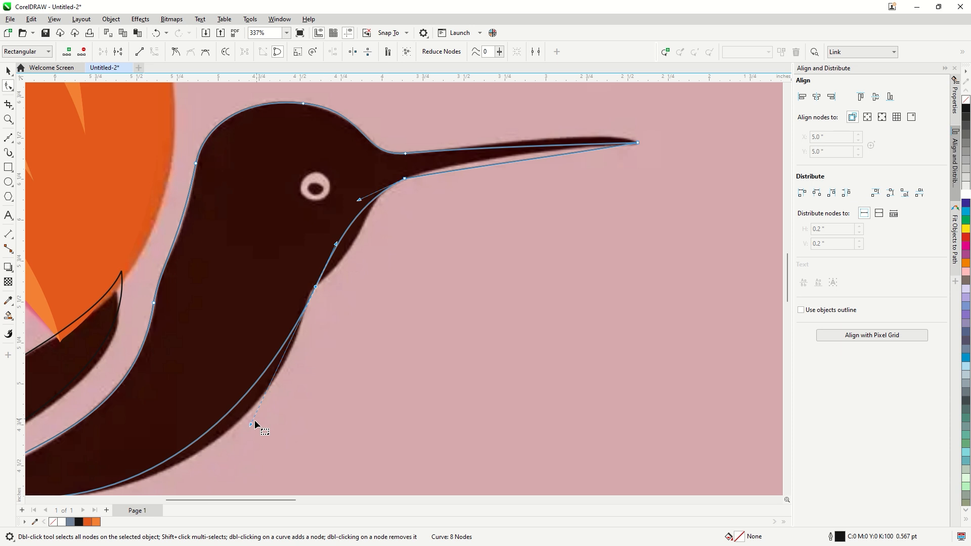
pyautogui.moveTo(254, 424); pyautogui.dragTo(280, 438)
pyautogui.moveTo(362, 202); pyautogui.dragTo(348, 281)
pyautogui.moveTo(226, 368); pyautogui.dragTo(272, 377)
# Move the chest node down along the reference edge, add a node above it, and curve the throat segments to match
pyautogui.scroll(1, 354, 267)
pyautogui.moveTo(309, 290); pyautogui.dragTo(296, 318)
pyautogui.doubleClick(330, 255)
pyautogui.moveTo(330, 255); pyautogui.dragTo(305, 283)
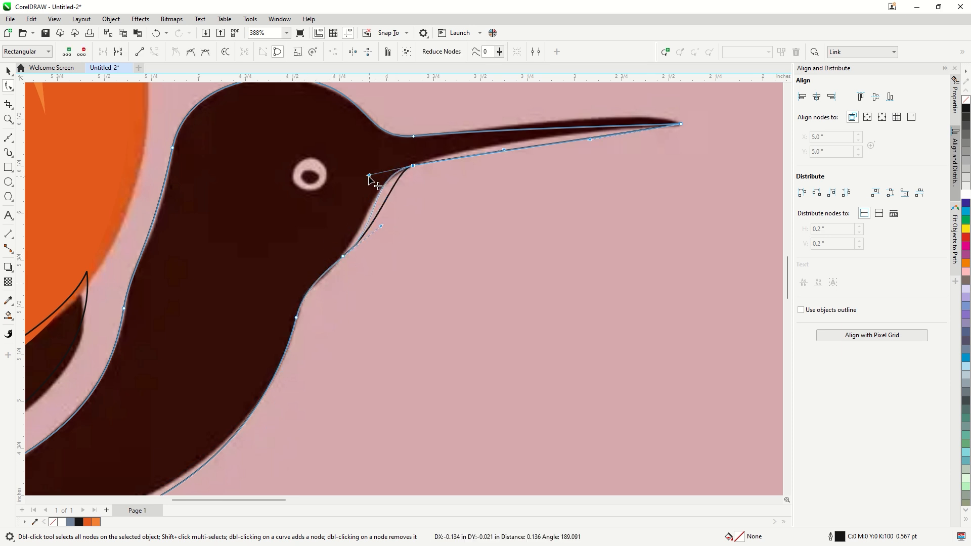
pyautogui.moveTo(381, 226); pyautogui.dragTo(368, 231)
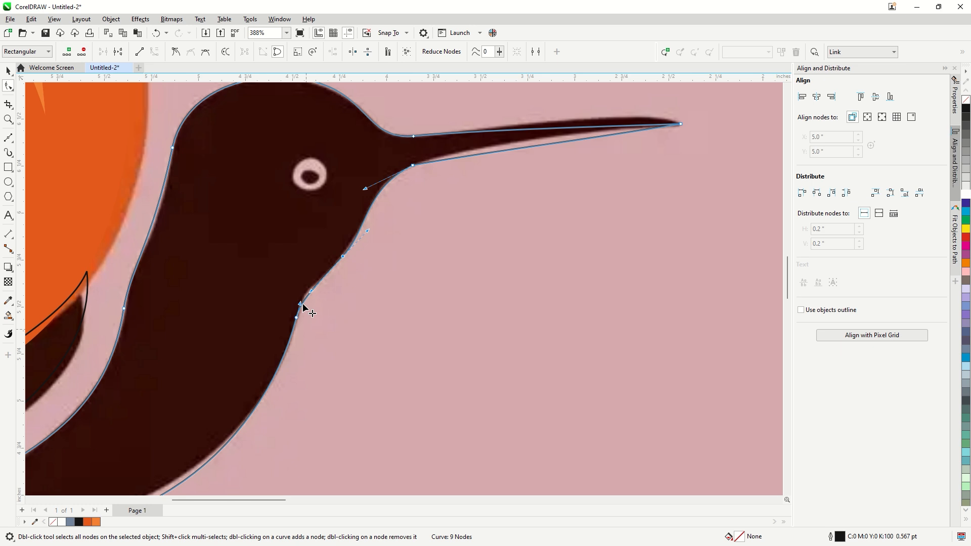
# Fine-tune the curves on both sides of the lower chest node to follow the reference belly and throat
pyautogui.scroll(-2, 304, 307)
pyautogui.moveTo(280, 386); pyautogui.dragTo(292, 368)
pyautogui.scroll(6, 313, 316)
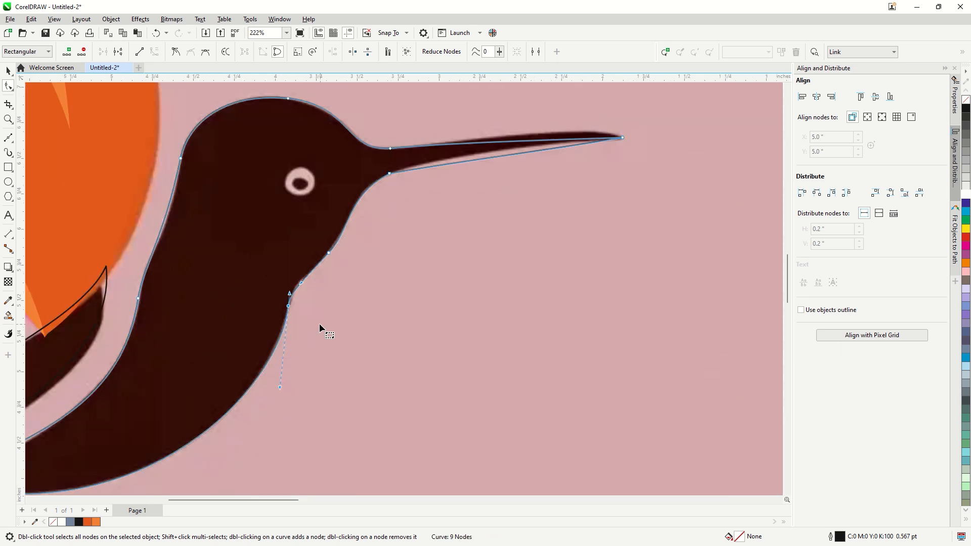
pyautogui.moveTo(300, 272); pyautogui.dragTo(299, 263)
pyautogui.scroll(-2, 303, 265)
pyautogui.scroll(4, 478, 183)
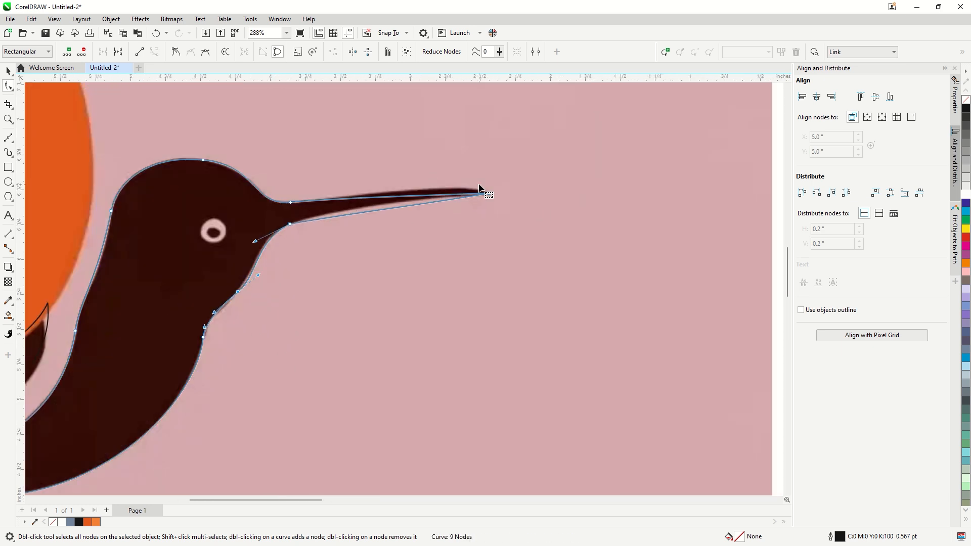
# Try to curve the beak's upper and lower edges along the reference from the existing tip node
pyautogui.moveTo(460, 171); pyautogui.dragTo(510, 208)
pyautogui.moveTo(375, 204); pyautogui.dragTo(470, 182)
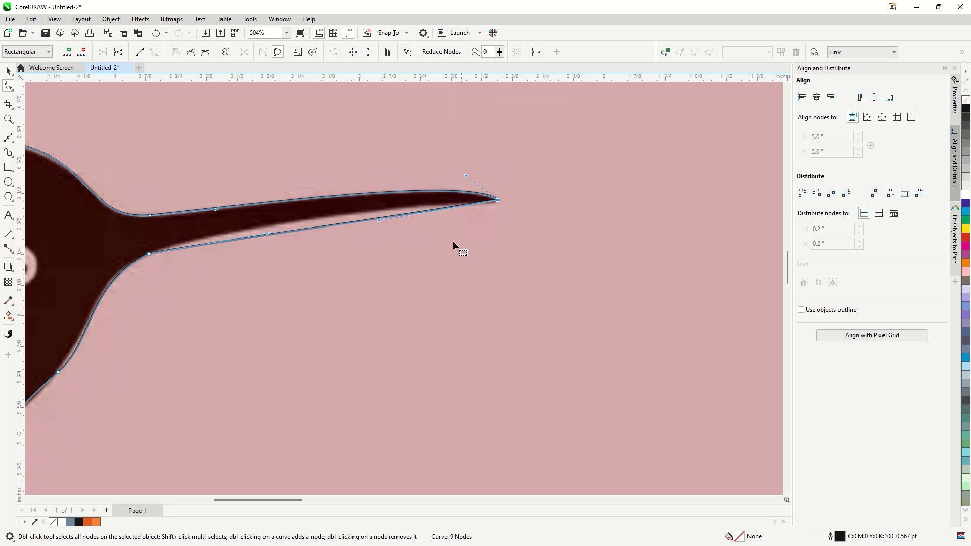
pyautogui.moveTo(378, 220); pyautogui.dragTo(312, 212)
pyautogui.moveTo(266, 232); pyautogui.dragTo(175, 244)
# Replace the beak tip node with one slightly inside the tip, and curve the beak's upper edge toward the reference
pyautogui.scroll(3, 502, 202)
pyautogui.doubleClick(469, 200)
pyautogui.doubleClick(488, 198)
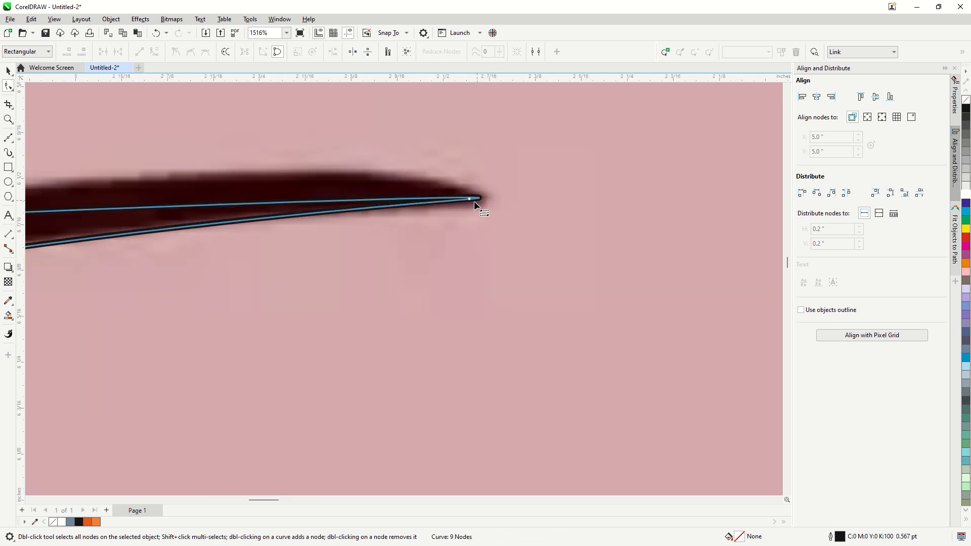
pyautogui.scroll(-2, 477, 227)
pyautogui.moveTo(164, 235); pyautogui.dragTo(242, 212)
pyautogui.moveTo(279, 226); pyautogui.dragTo(284, 233)
pyautogui.moveTo(530, 206); pyautogui.dragTo(472, 203)
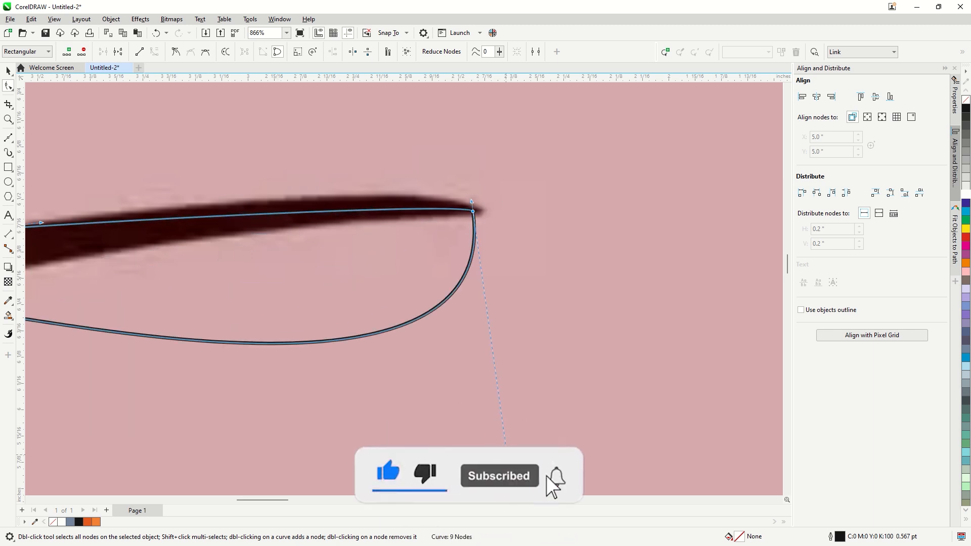
# Curve the beak's lower edge between its tip and lower base to follow the reference
pyautogui.moveTo(501, 454); pyautogui.dragTo(452, 192)
pyautogui.scroll(-2, 477, 208)
pyautogui.moveTo(470, 216)
pyautogui.mouseDown()
pyautogui.moveTo(457, 213)
pyautogui.moveTo(464, 219)
pyautogui.mouseUp()
pyautogui.moveTo(147, 254); pyautogui.dragTo(389, 204)
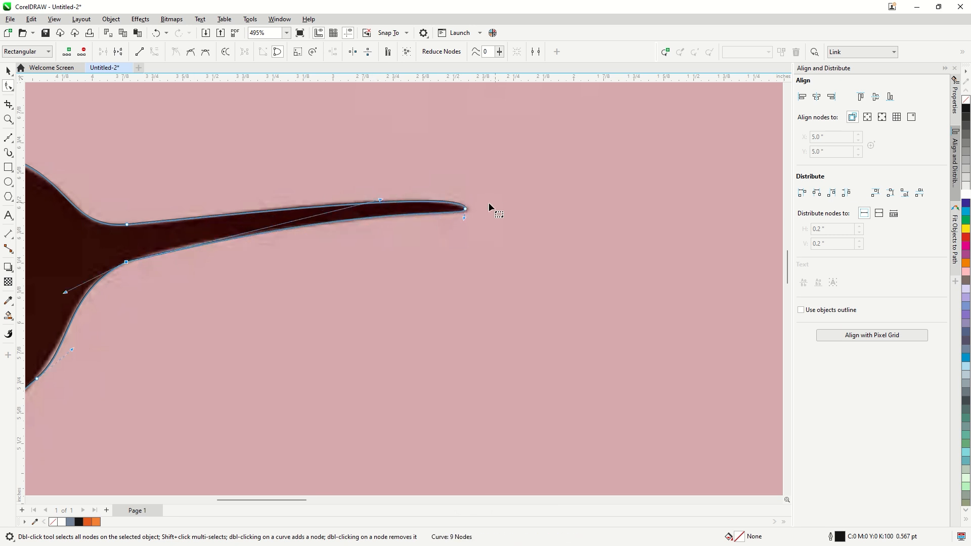
# Readjust the beak tip and its upper edge curve so the outline fits the reference's pointed beak
pyautogui.scroll(3, 465, 209)
pyautogui.click(461, 210)
pyautogui.moveTo(462, 168)
pyautogui.mouseDown()
pyautogui.moveTo(473, 160)
pyautogui.moveTo(474, 177)
pyautogui.mouseUp()
pyautogui.moveTo(268, 187); pyautogui.dragTo(276, 188)
pyautogui.scroll(-2, 485, 195)
pyautogui.moveTo(482, 182); pyautogui.dragTo(478, 194)
pyautogui.moveTo(135, 214); pyautogui.dragTo(383, 177)
pyautogui.scroll(-3, 494, 201)
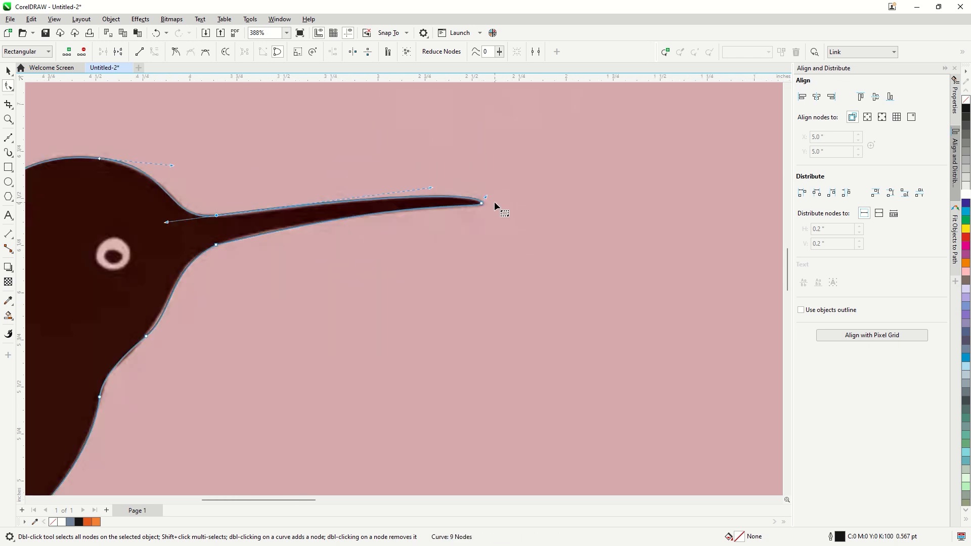
# Select all the traced hummingbird shapes and move them off the reference image to the middle of the blank page
pyautogui.scroll(-2, 378, 233)
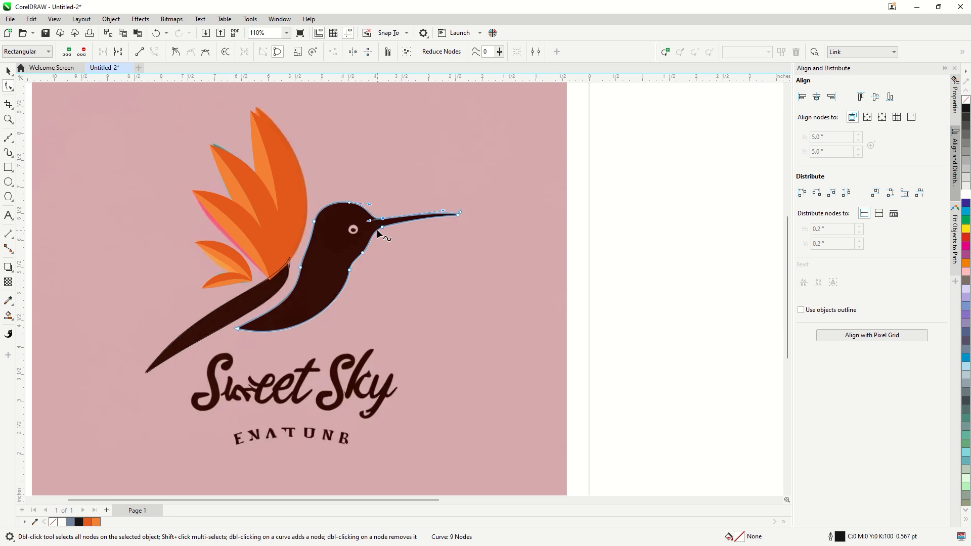
pyautogui.click(9, 73)
pyautogui.scroll(-2, 260, 263)
pyautogui.click(355, 468)
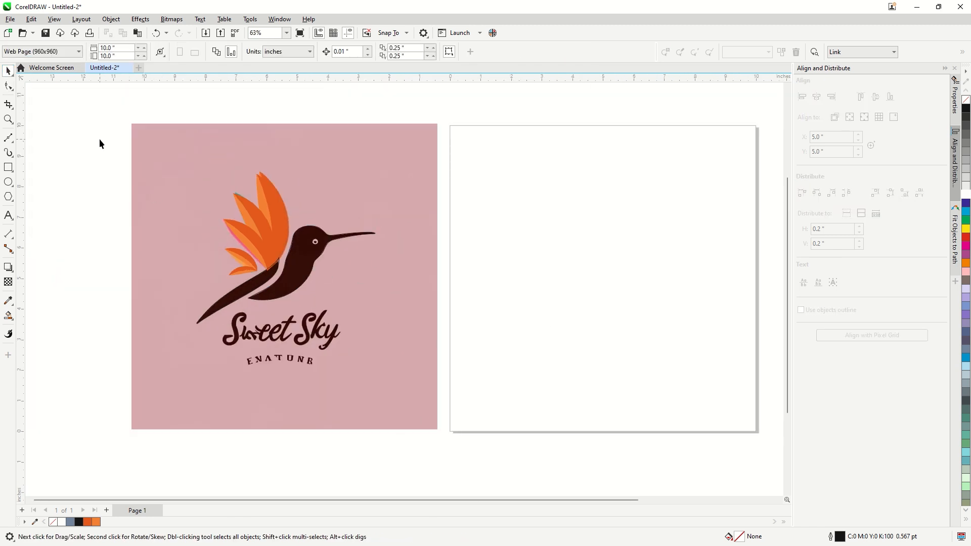
pyautogui.moveTo(410, 369); pyautogui.dragTo(410, 370)
pyautogui.moveTo(304, 283); pyautogui.dragTo(616, 283)
pyautogui.scroll(-2, 365, 282)
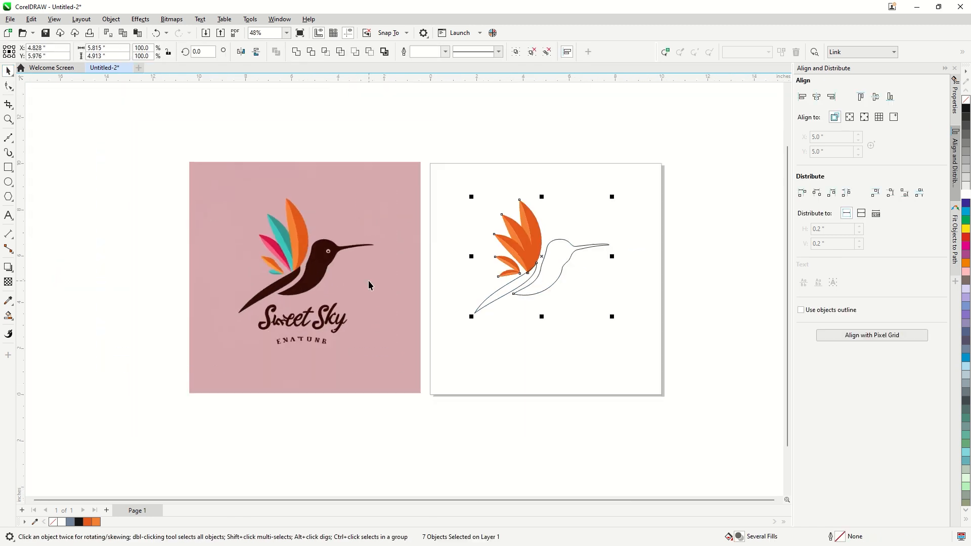
pyautogui.scroll(2, 634, 269)
pyautogui.moveTo(533, 258); pyautogui.dragTo(541, 258)
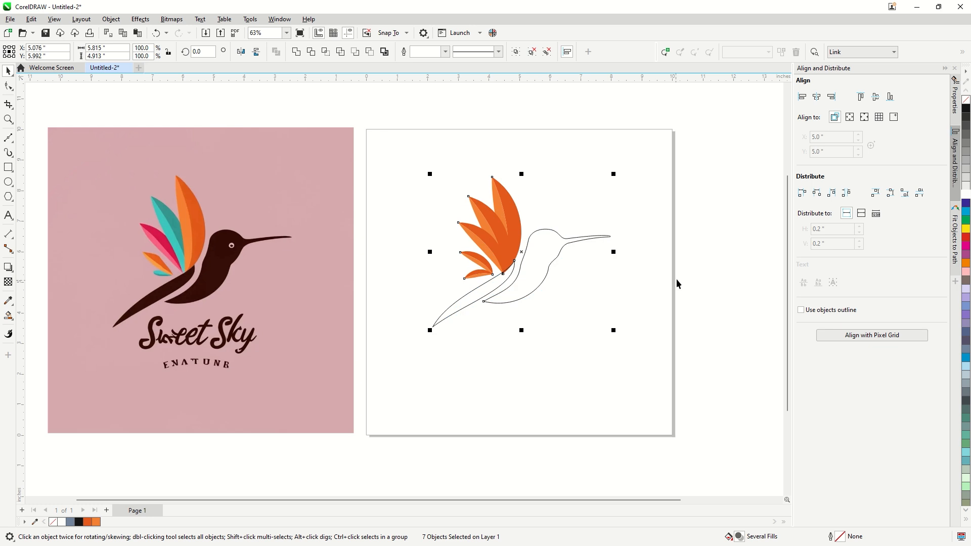
pyautogui.click(703, 273)
# Sample the dark brown from the reference bird and fill the traced body and tail with it
pyautogui.scroll(1, 622, 230)
pyautogui.click(7, 303)
pyautogui.click(161, 287)
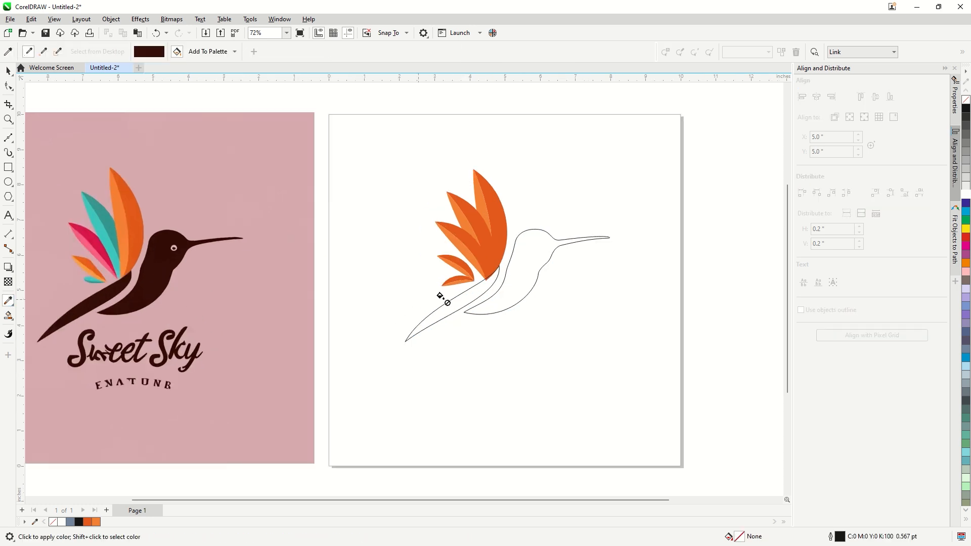
pyautogui.click(523, 284)
pyautogui.click(460, 295)
# Remove the tail's outline and adjust its upper edge curve where it meets the large orange feather
pyautogui.scroll(2, 497, 271)
pyautogui.scroll(5, 511, 251)
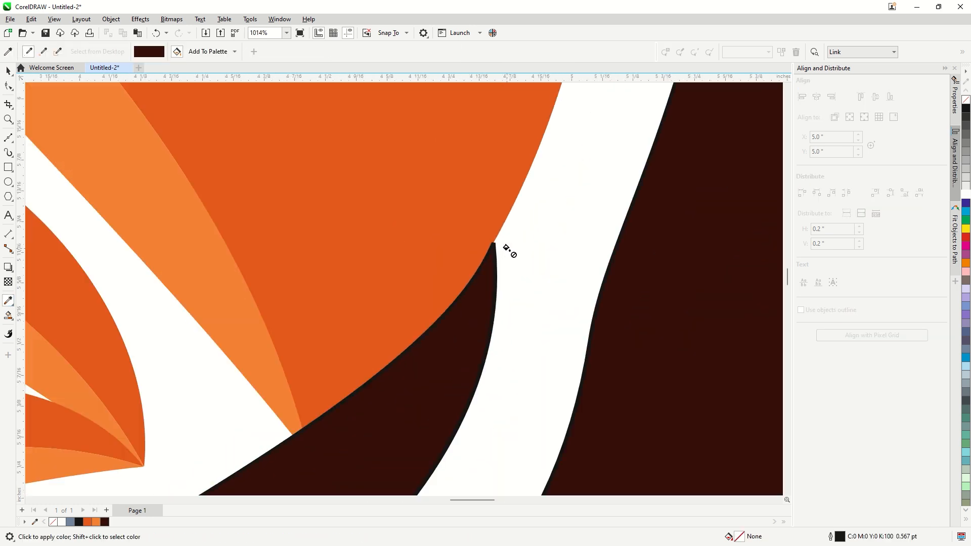
pyautogui.click(8, 87)
pyautogui.click(493, 267)
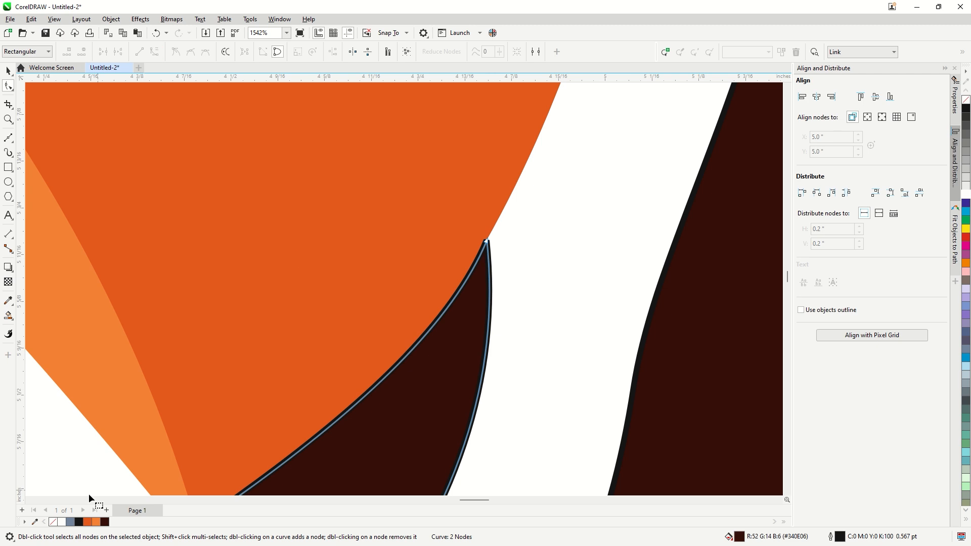
pyautogui.click(486, 242)
pyautogui.scroll(-2, 487, 257)
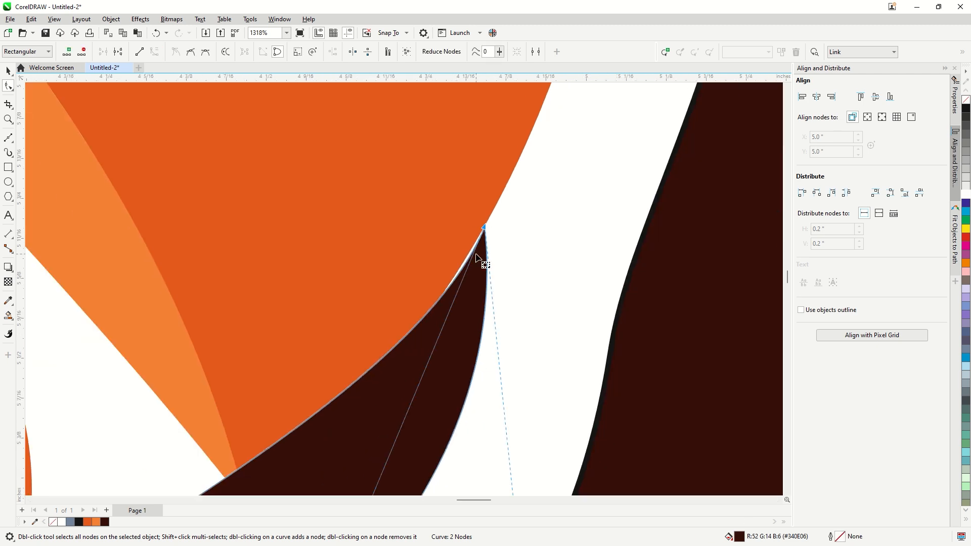
pyautogui.moveTo(388, 448); pyautogui.dragTo(373, 455)
pyautogui.scroll(6, 479, 236)
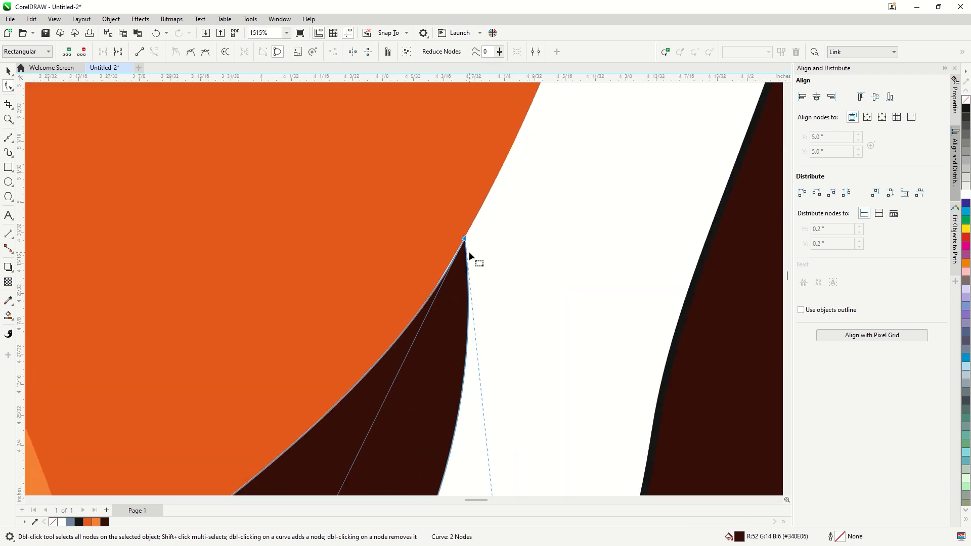
# Add a node near the tail's upper tip and reshape the edge there to close the gap against the orange feather
pyautogui.doubleClick(436, 298)
pyautogui.scroll(2, 437, 298)
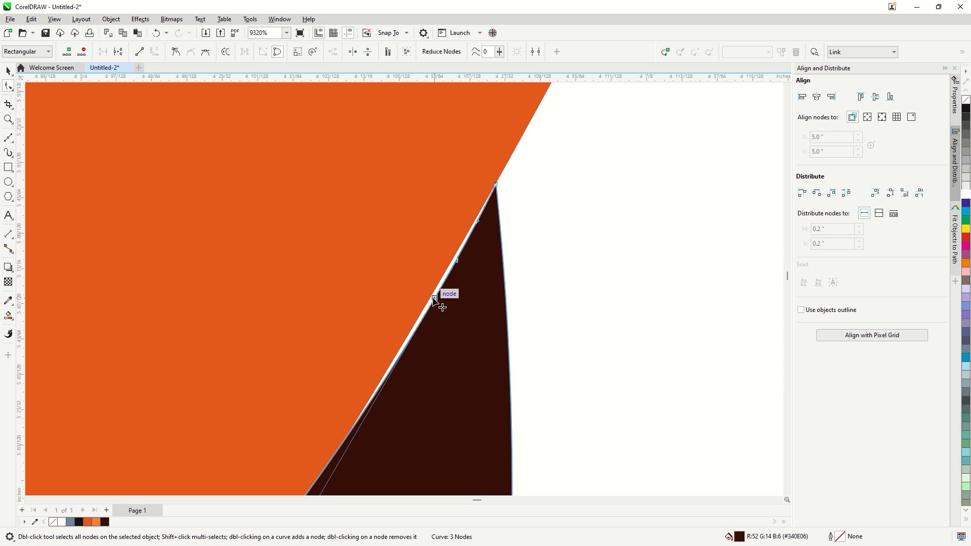
pyautogui.moveTo(436, 297); pyautogui.dragTo(432, 297)
pyautogui.scroll(2, 490, 218)
pyautogui.moveTo(470, 229); pyautogui.dragTo(469, 226)
pyautogui.scroll(1, 489, 222)
pyautogui.scroll(1, 506, 139)
pyautogui.scroll(-1, 446, 298)
pyautogui.scroll(-2, 509, 205)
pyautogui.scroll(-3, 510, 222)
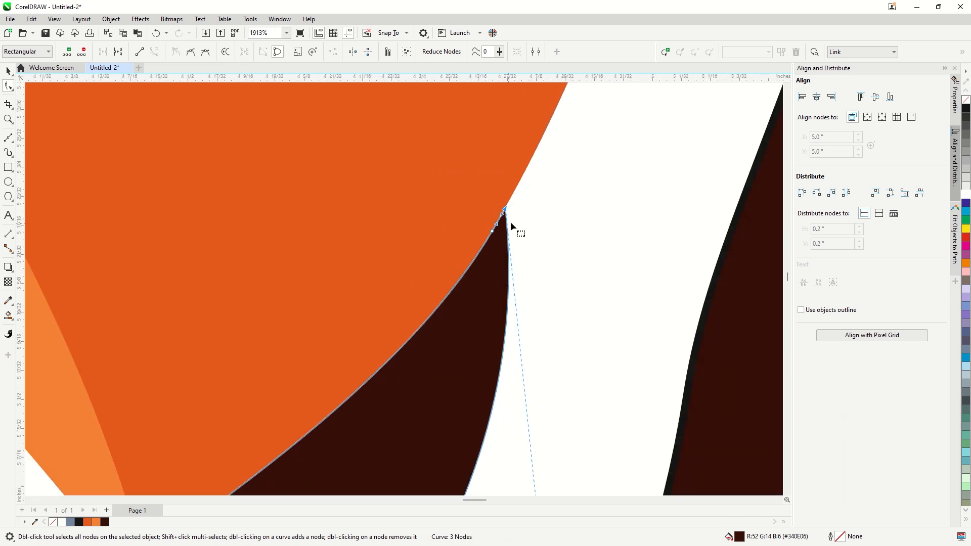
pyautogui.scroll(-8, 511, 221)
pyautogui.click(13, 73)
pyautogui.scroll(-3, 380, 290)
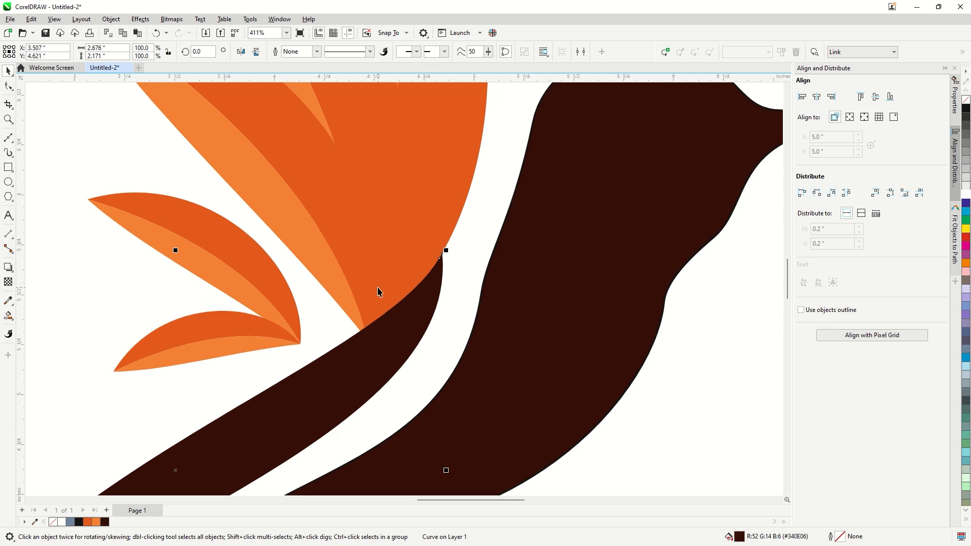
pyautogui.click(651, 384)
# Fill the second feather's two halves with the dark and light teal sampled from the reference
pyautogui.scroll(-4, 495, 303)
pyautogui.scroll(-2, 383, 226)
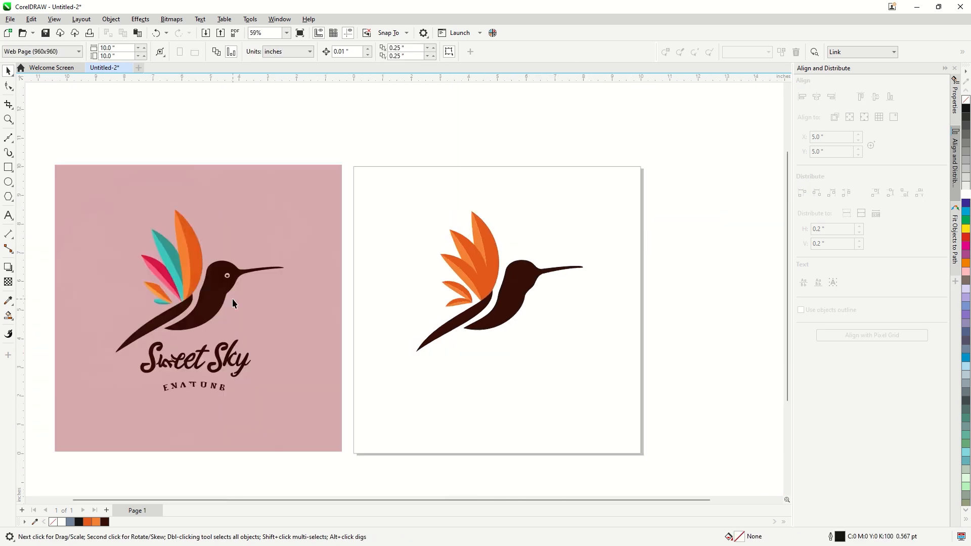
pyautogui.scroll(2, 175, 272)
pyautogui.click(9, 301)
pyautogui.click(154, 238)
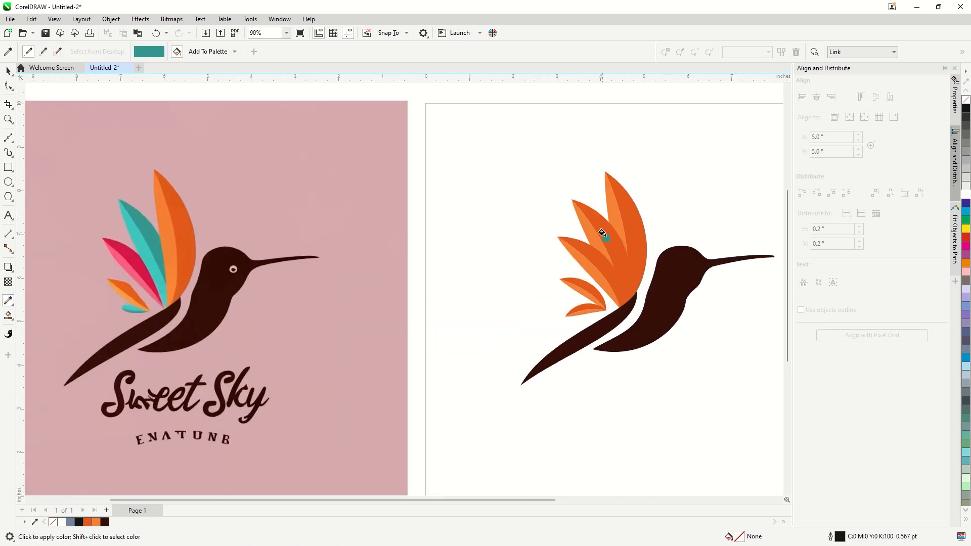
pyautogui.click(602, 233)
pyautogui.click(147, 240)
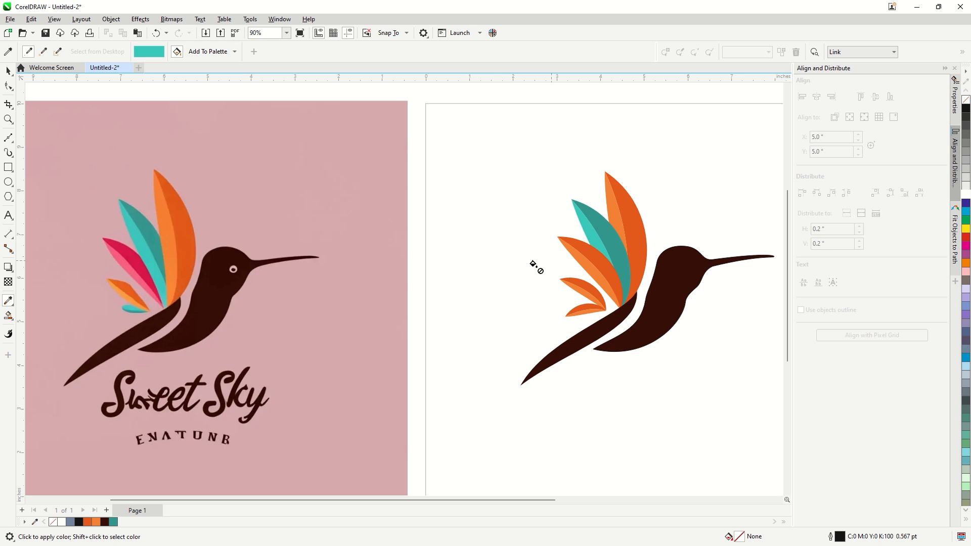
# Fill the third feather's two halves with the crimson and light pink sampled from the reference
pyautogui.click(144, 265)
pyautogui.click(612, 283)
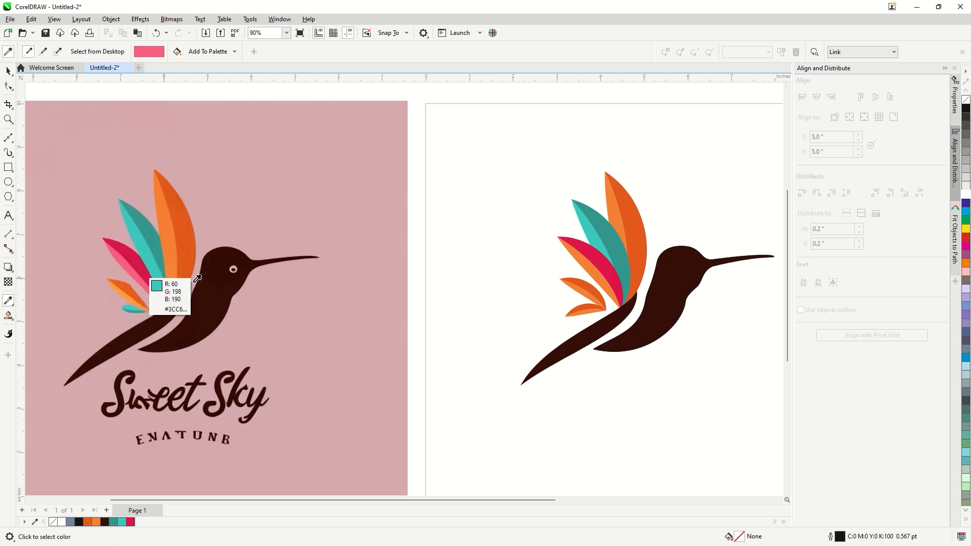
pyautogui.click(585, 269)
# Fill the smallest, lowest feather's halves with the dark and light teal sampled from the second traced feather
pyautogui.keyDown('shift'); pyautogui.click(608, 239); pyautogui.keyUp('shift')
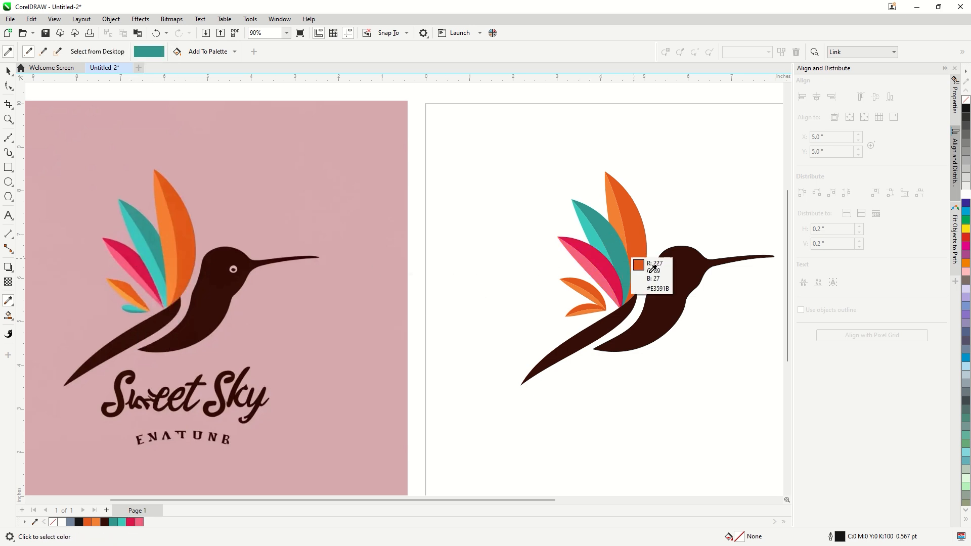
pyautogui.scroll(4, 653, 268)
pyautogui.click(498, 335)
pyautogui.keyDown('shift'); pyautogui.click(493, 163); pyautogui.keyUp('shift')
pyautogui.click(466, 350)
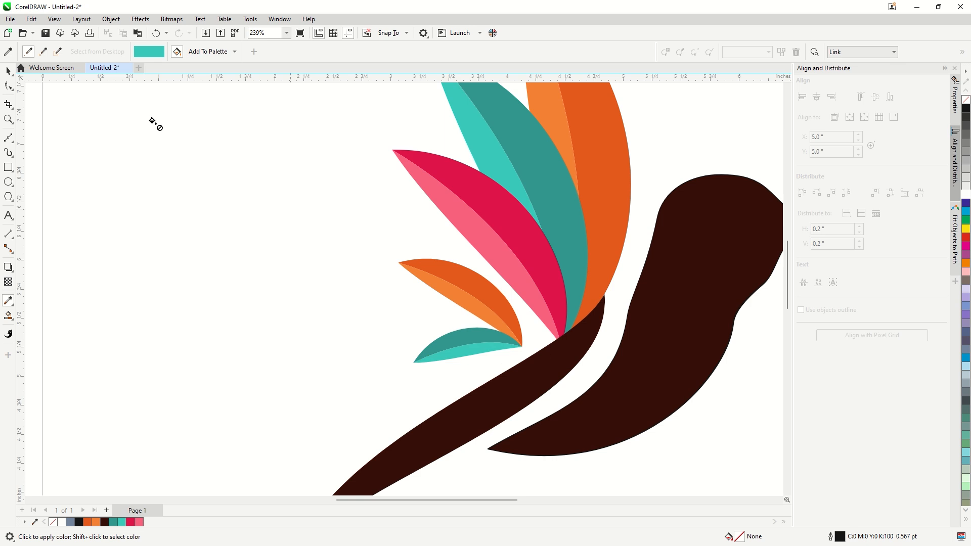
pyautogui.click(8, 71)
pyautogui.scroll(-9, 293, 302)
pyautogui.moveTo(543, 186); pyautogui.dragTo(277, 414)
pyautogui.click(666, 346)
# Draw an eye ellipse about 0.17 by 0.14 inches on the bird's head, filled white with no outline
pyautogui.scroll(5, 431, 270)
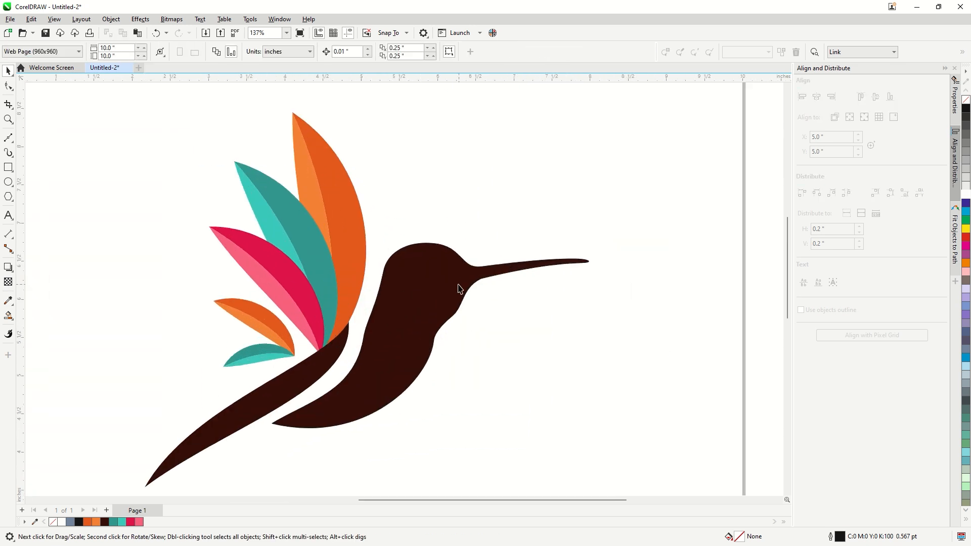
pyautogui.scroll(1, 459, 289)
pyautogui.click(9, 183)
pyautogui.moveTo(429, 267); pyautogui.dragTo(453, 288)
pyautogui.press('space')
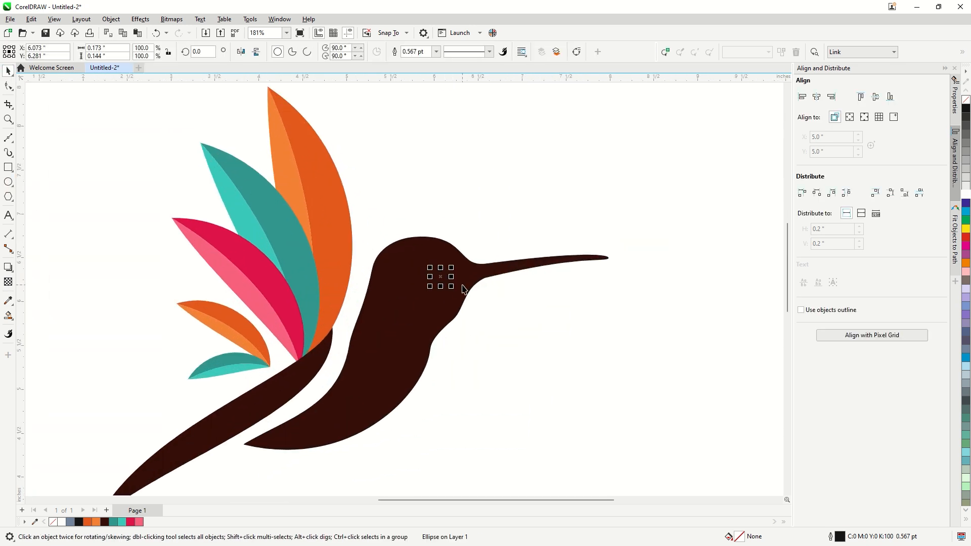
pyautogui.click(966, 196)
pyautogui.rightClick(966, 100)
# Scale the white eye ellipse down to about 0.13 by 0.11 inches and tilt it
pyautogui.scroll(2, 461, 270)
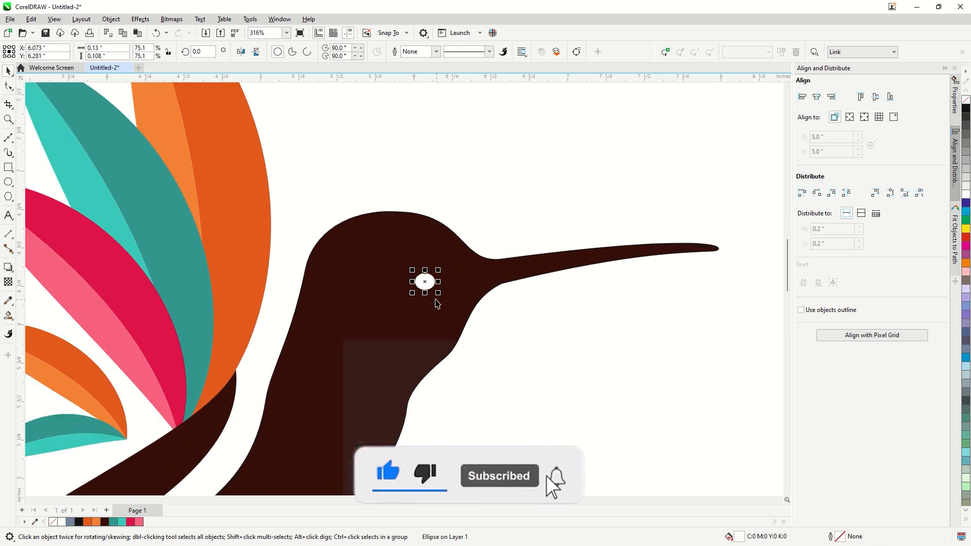
pyautogui.scroll(2, 437, 304)
pyautogui.press('Escape')
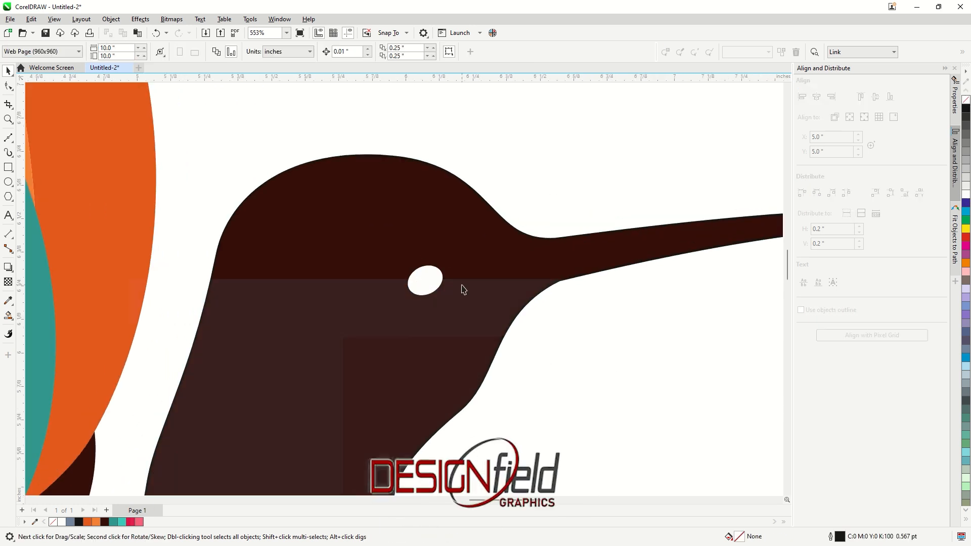
# Add a smaller copy of the eye ellipse, about 0.06 by 0.05 inches, inside it and fill it with the dark brown
pyautogui.scroll(1, 463, 289)
pyautogui.click(424, 281)
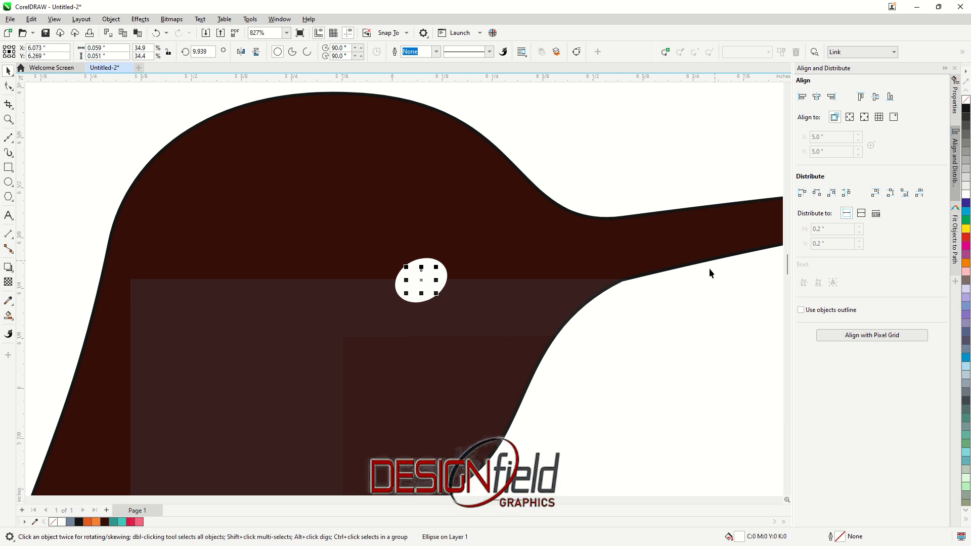
pyautogui.click(104, 522)
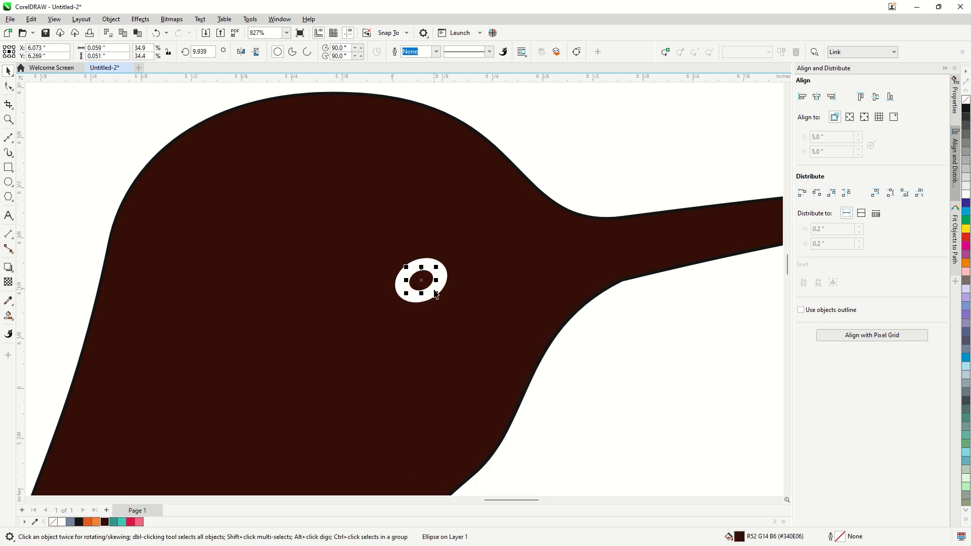
# Rotate the brown pupil and squash it into a flatter ellipse inside the white eye
pyautogui.click(432, 296)
pyautogui.scroll(1, 432, 296)
pyautogui.click(419, 267)
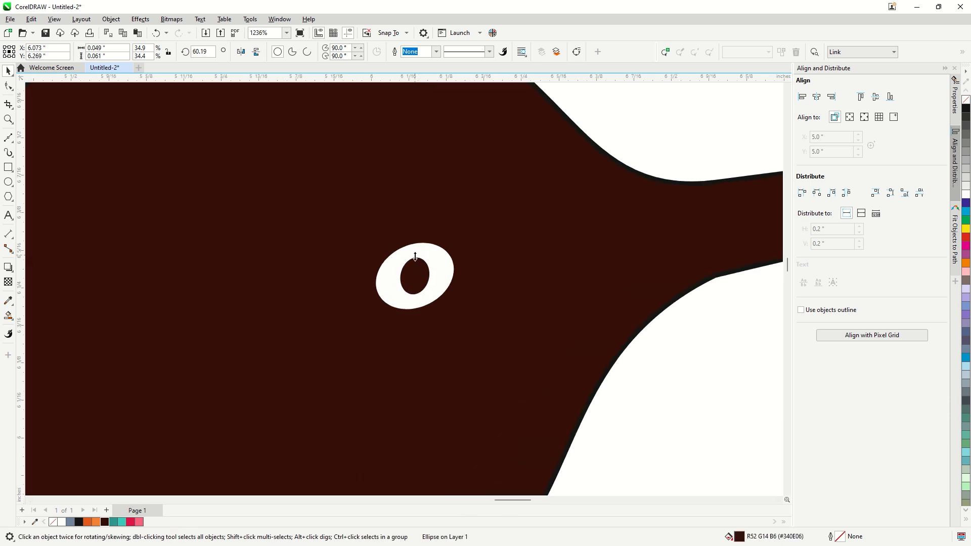
pyautogui.moveTo(416, 255)
pyautogui.mouseDown()
pyautogui.moveTo(434, 284)
pyautogui.moveTo(416, 302)
pyautogui.moveTo(417, 269)
pyautogui.mouseUp()
pyautogui.click(421, 284)
pyautogui.scroll(-2, 429, 303)
pyautogui.click(515, 355)
pyautogui.scroll(-1, 442, 290)
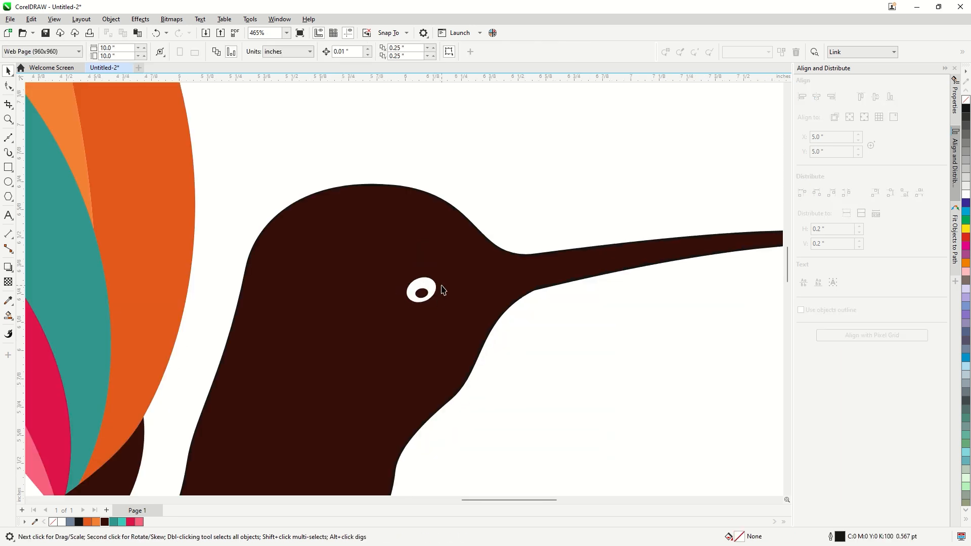
# Examine the bird's eye up close and compare the whole coloured bird with the reference image
pyautogui.scroll(-4, 403, 299)
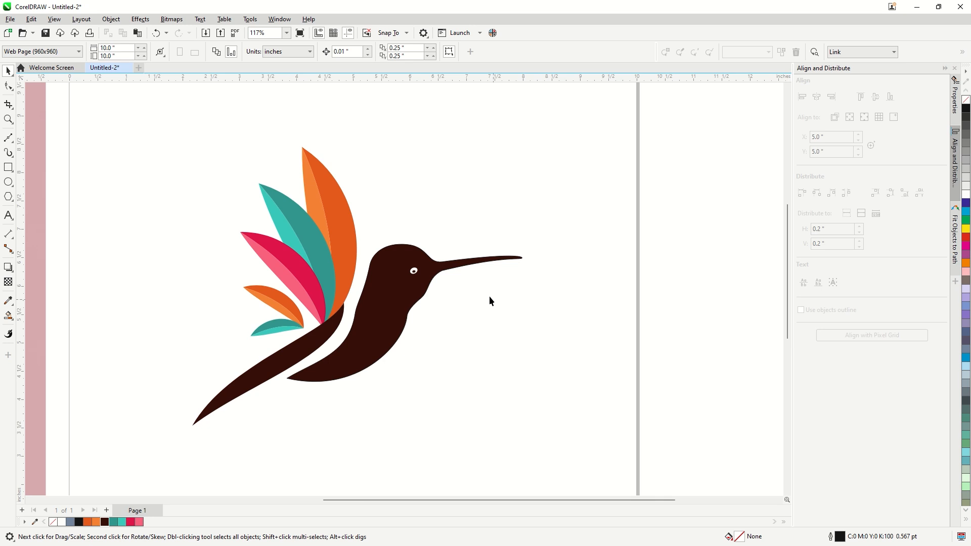
pyautogui.scroll(3, 415, 264)
pyautogui.scroll(1, 415, 264)
pyautogui.click(414, 265)
pyautogui.scroll(1, 411, 267)
pyautogui.scroll(-4, 442, 273)
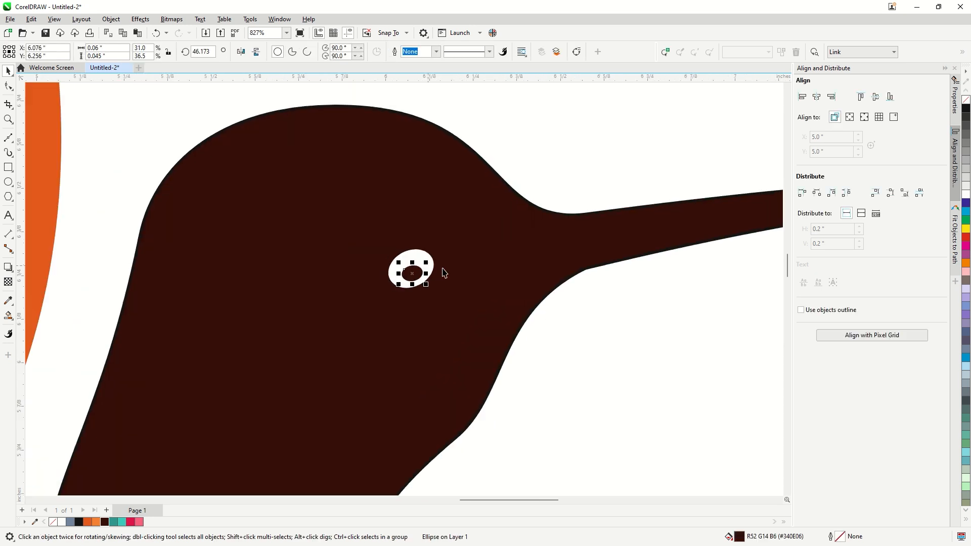
pyautogui.click(501, 332)
pyautogui.scroll(-2, 496, 306)
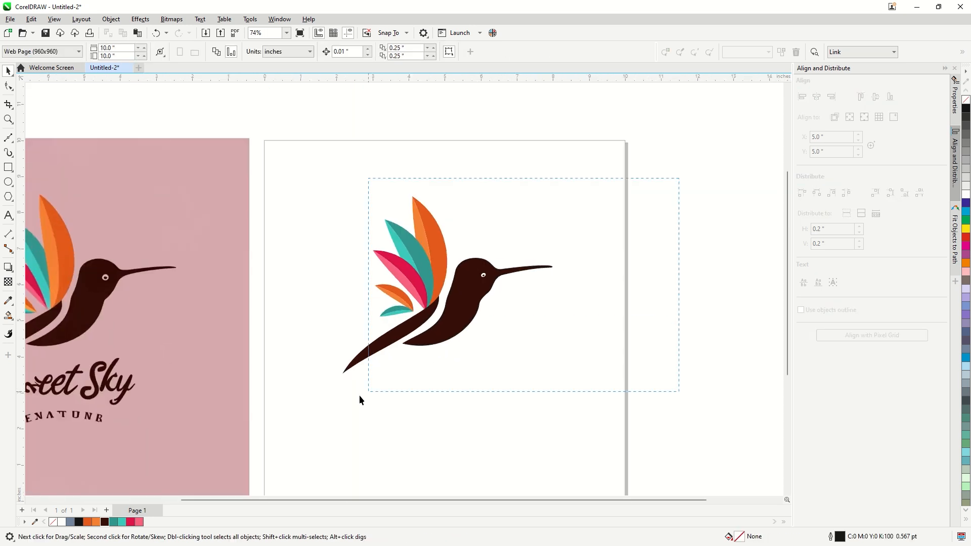
pyautogui.moveTo(297, 425); pyautogui.dragTo(298, 424)
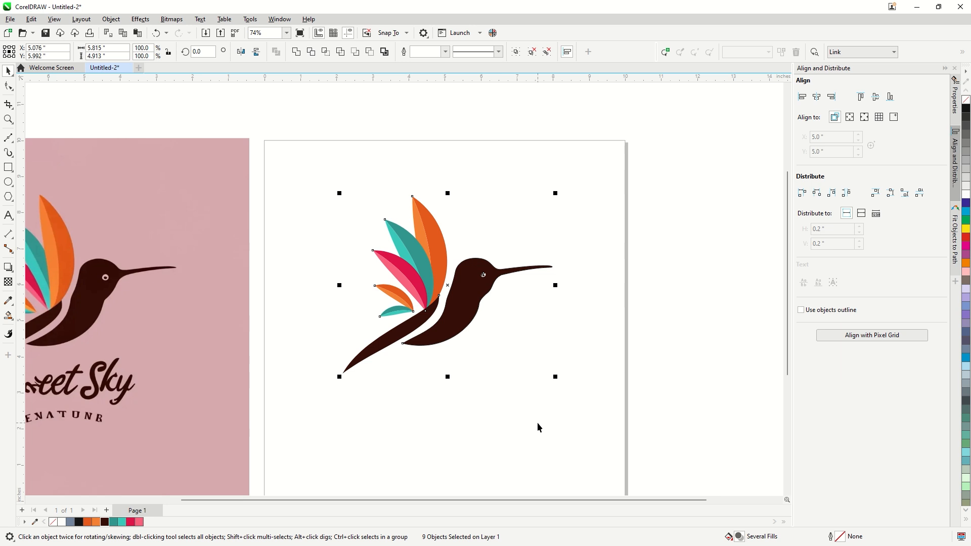
pyautogui.click(537, 423)
pyautogui.scroll(-1, 564, 298)
pyautogui.scroll(1, 434, 299)
pyautogui.scroll(-1, 434, 298)
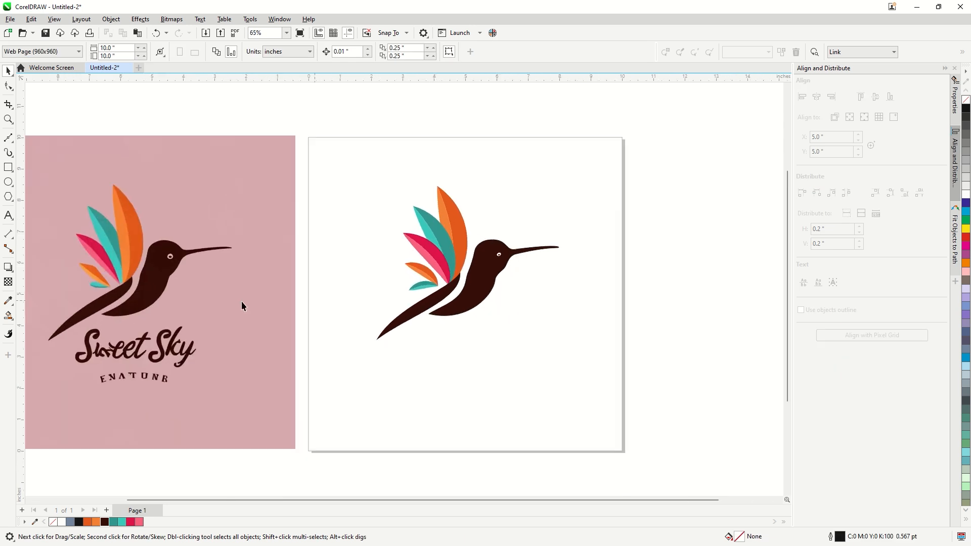
# Add the text "Street Sky" below the bird and enlarge it to about 67 pt
pyautogui.click(9, 216)
pyautogui.click(434, 347)
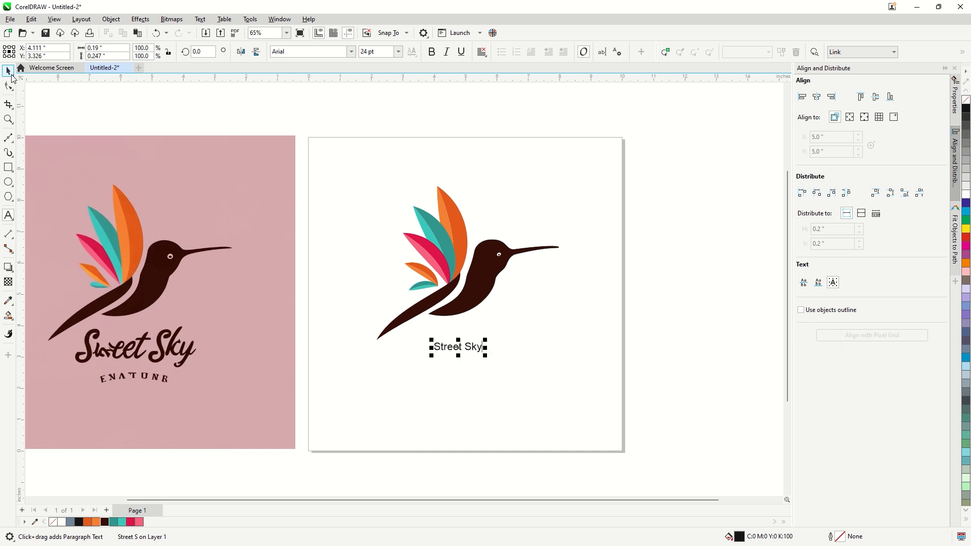
pyautogui.click(10, 72)
pyautogui.moveTo(487, 356); pyautogui.dragTo(546, 377)
# Duplicate the title just below itself, change the copy to "Explore Beyond Limits!" and scale it to about 27 pt
pyautogui.rightClick(545, 377)
pyautogui.doubleClick(546, 378)
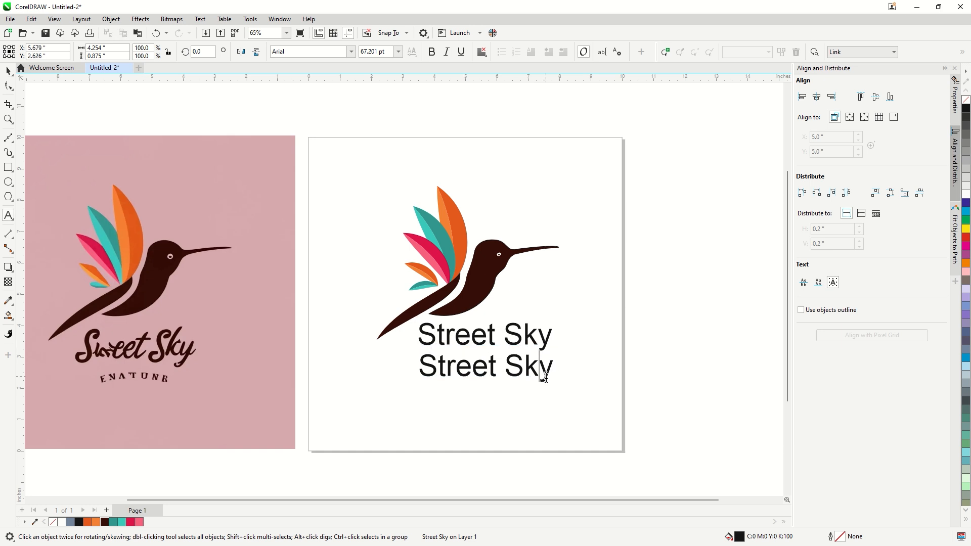
pyautogui.hotkey('ctrl', 'a')
pyautogui.write('E')
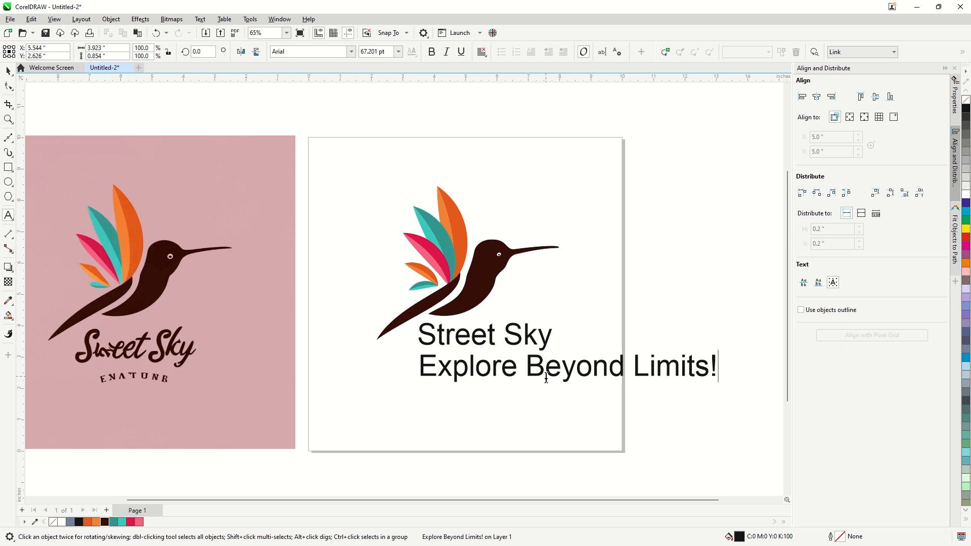
pyautogui.moveTo(721, 383); pyautogui.dragTo(546, 386)
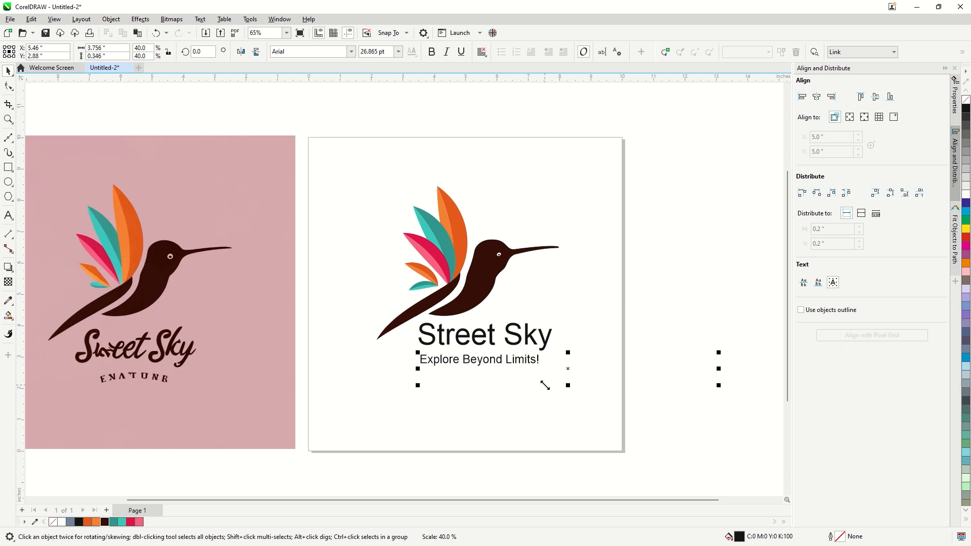
pyautogui.click(491, 314)
# Set the font of the "Street Sky" title to Basmala
pyautogui.scroll(1, 525, 343)
pyautogui.moveTo(525, 343)
pyautogui.mouseDown()
pyautogui.moveTo(518, 357)
pyautogui.moveTo(535, 372)
pyautogui.moveTo(541, 349)
pyautogui.mouseUp()
pyautogui.click(542, 342)
pyautogui.click(351, 52)
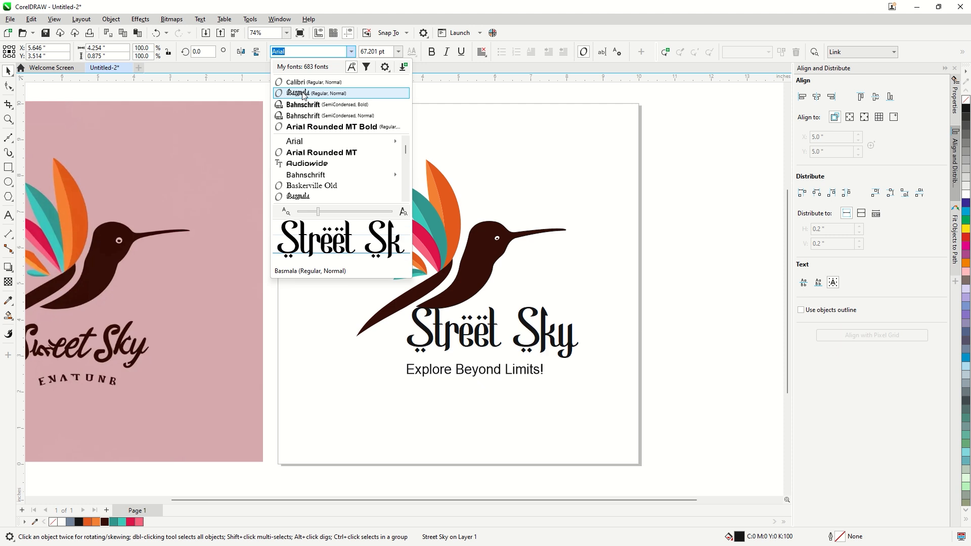
pyautogui.click(299, 93)
# Scale the "Street Sky" title down slightly and position the tagline close beneath it
pyautogui.moveTo(529, 375); pyautogui.dragTo(530, 385)
pyautogui.moveTo(538, 349); pyautogui.dragTo(542, 422)
pyautogui.click(601, 383)
pyautogui.click(542, 390)
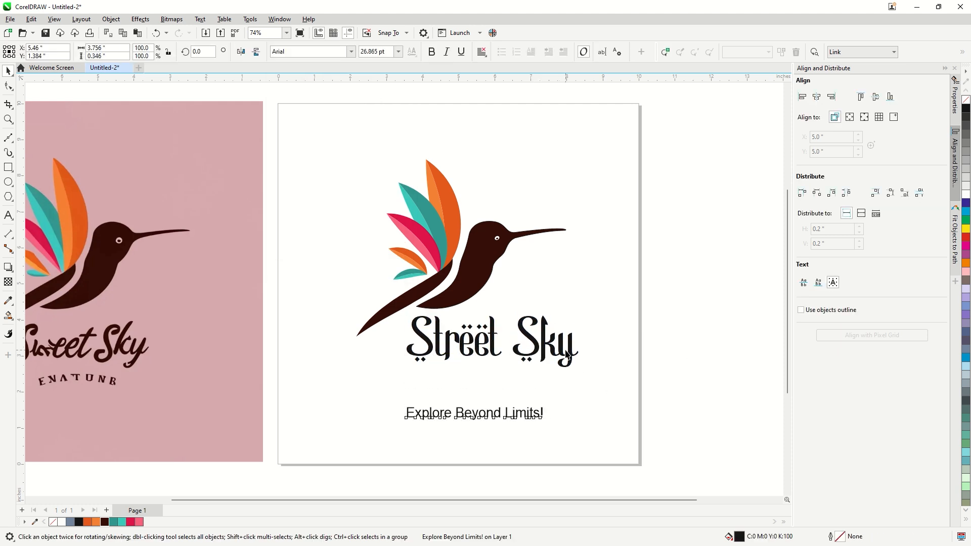
pyautogui.click(566, 356)
pyautogui.moveTo(581, 373); pyautogui.dragTo(546, 358)
pyautogui.moveTo(508, 418); pyautogui.dragTo(489, 367)
# Place a vertical guideline at 3.572 inches on the title's left edge and extend the tagline to meet it
pyautogui.moveTo(385, 373); pyautogui.dragTo(398, 369)
pyautogui.scroll(5, 435, 349)
pyautogui.moveTo(446, 400); pyautogui.dragTo(205, 397)
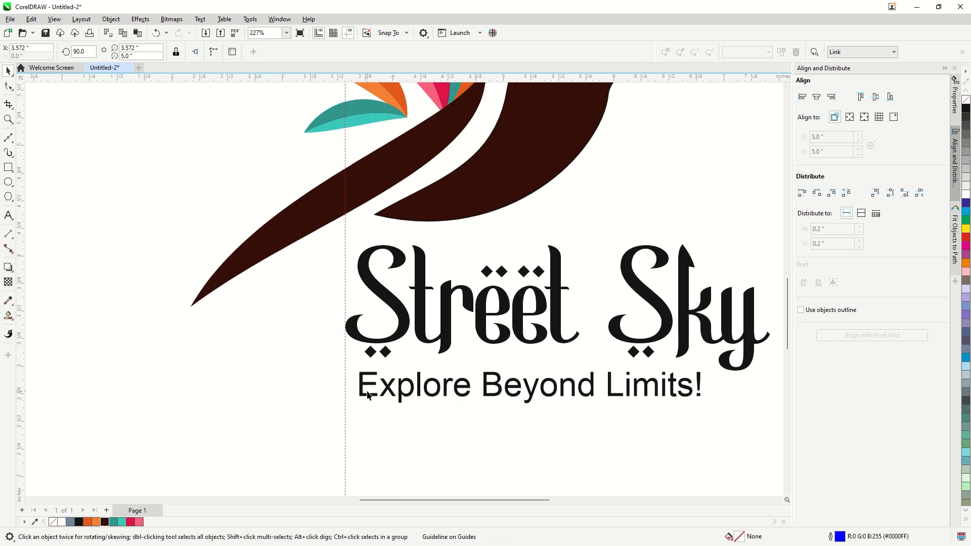
pyautogui.moveTo(357, 368); pyautogui.dragTo(342, 362)
# Shift the guideline to the y at the end of the title and enlarge the tagline towards it
pyautogui.moveTo(346, 422); pyautogui.dragTo(755, 443)
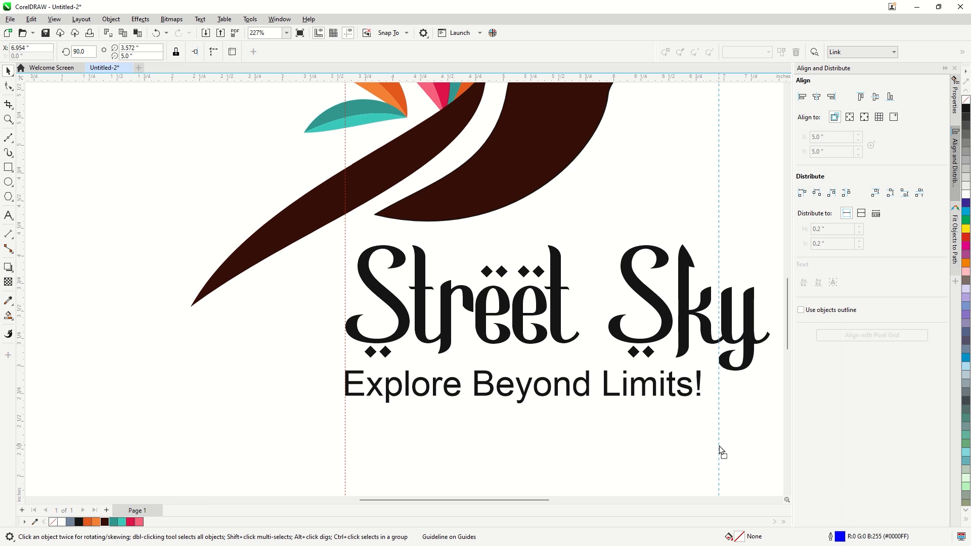
pyautogui.click(703, 395)
pyautogui.scroll(2, 702, 395)
pyautogui.moveTo(705, 369); pyautogui.dragTo(713, 343)
pyautogui.scroll(-2, 430, 356)
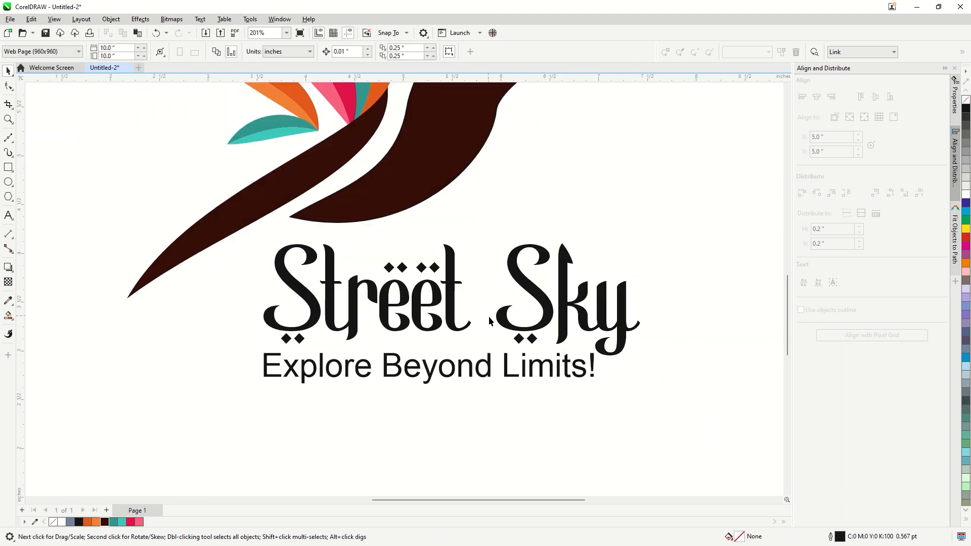
# Fill the "Street Sky" title with the bird's dark brown and the tagline with the dark orange
pyautogui.click(509, 329)
pyautogui.click(440, 467)
pyautogui.click(428, 376)
pyautogui.scroll(-1, 406, 427)
pyautogui.click(88, 523)
pyautogui.click(456, 475)
pyautogui.scroll(-3, 470, 361)
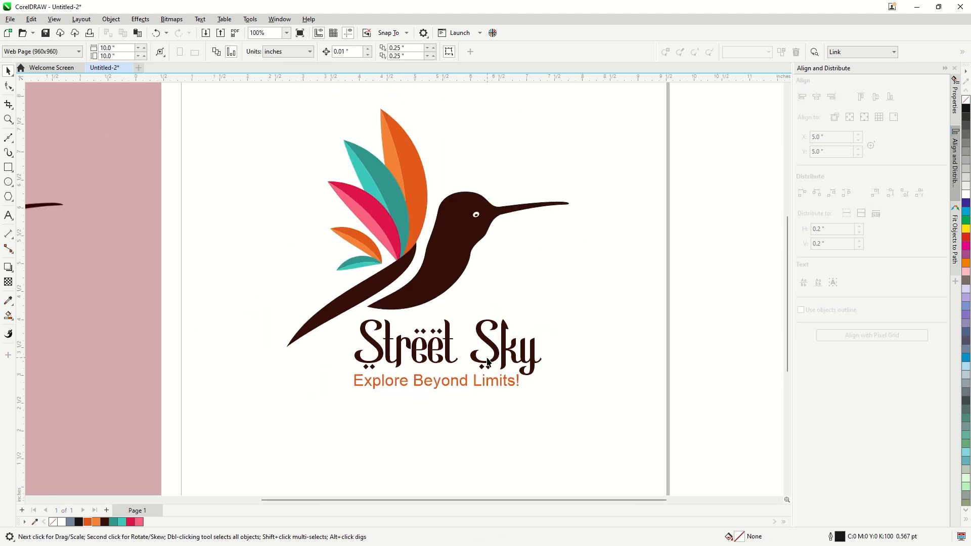
# Group the bird with both text lines and centre the group on the page
pyautogui.moveTo(346, 199); pyautogui.dragTo(572, 425)
pyautogui.hotkey('ctrl', 'g')
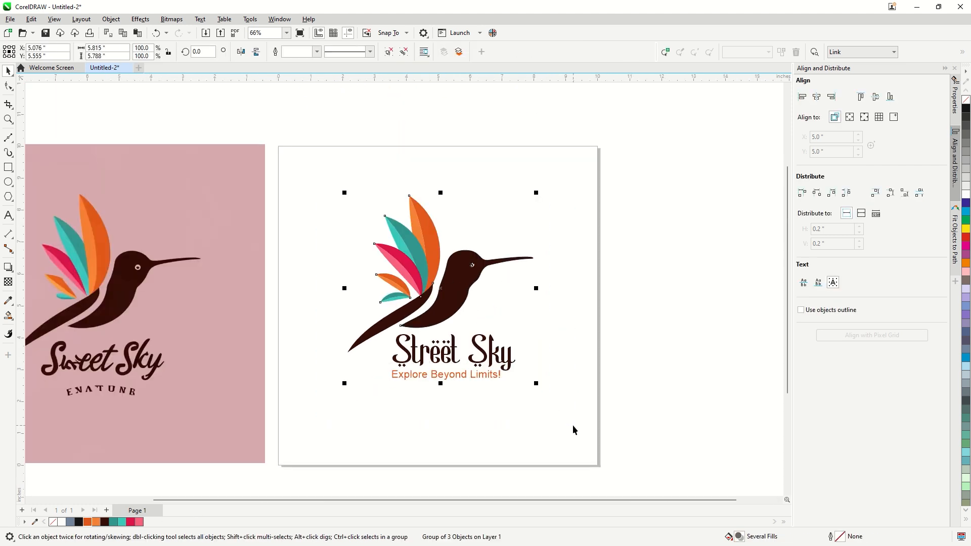
pyautogui.press('p')
pyautogui.press('Escape')
# Enlarge the grouped logo slightly so that it fills more of the page
pyautogui.click(477, 318)
pyautogui.moveTo(533, 211); pyautogui.dragTo(548, 195)
pyautogui.click(648, 288)
pyautogui.scroll(-1, 551, 360)
pyautogui.scroll(1, 632, 344)
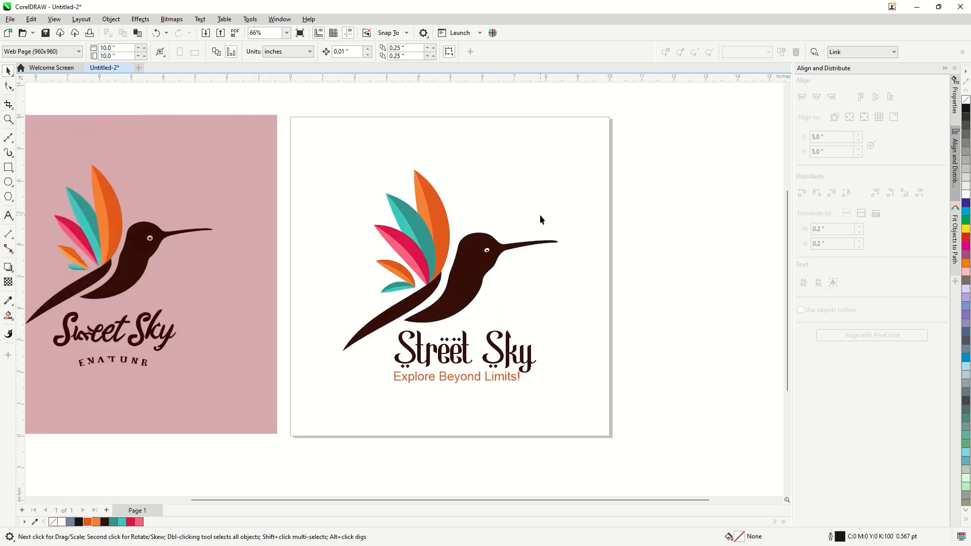
pyautogui.scroll(1, 541, 219)
pyautogui.scroll(-2, 546, 262)
# Add a page-sized 10 by 10 inch background rectangle and fill it with the light teal (#39C8BC) sampled from a feather
pyautogui.doubleClick(8, 167)
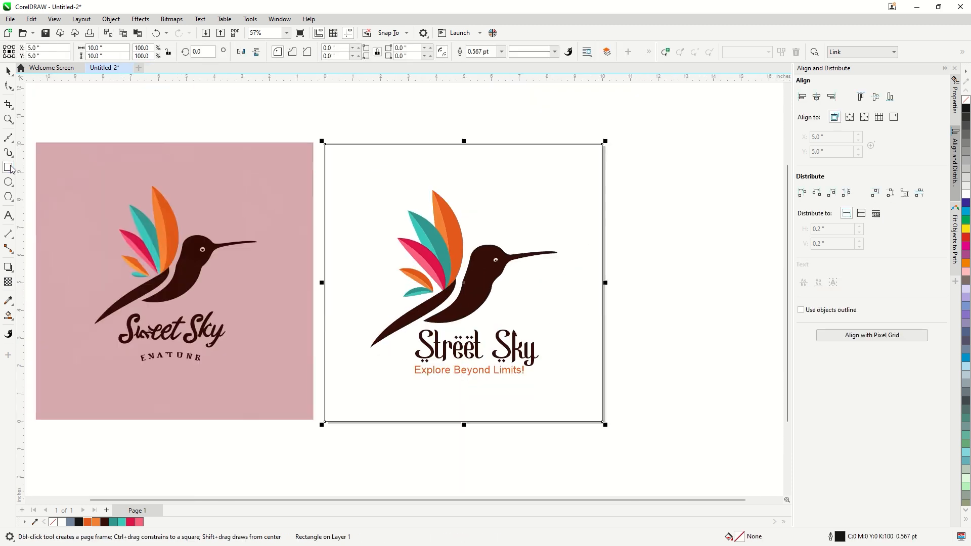
pyautogui.click(8, 72)
pyautogui.click(9, 301)
pyautogui.scroll(1, 446, 255)
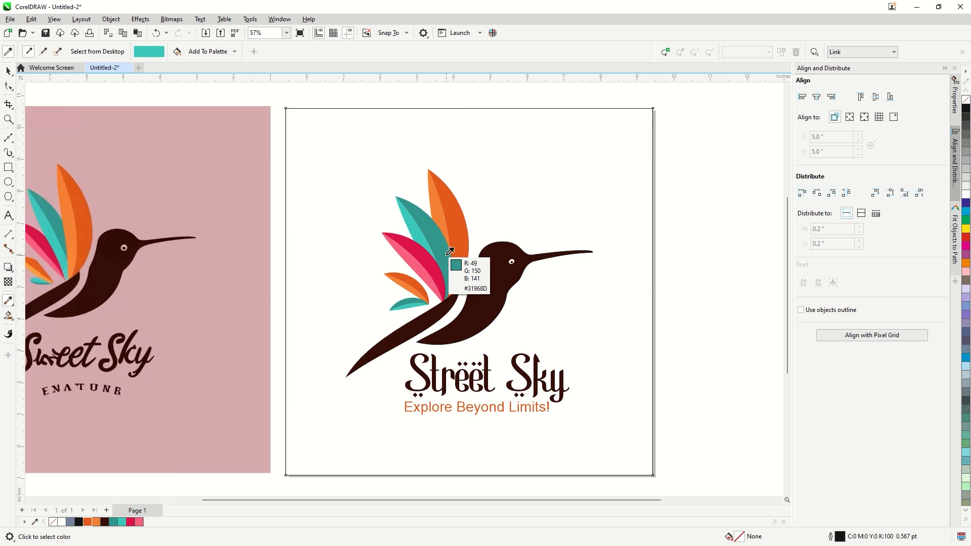
pyautogui.click(407, 218)
pyautogui.click(303, 227)
pyautogui.click(9, 72)
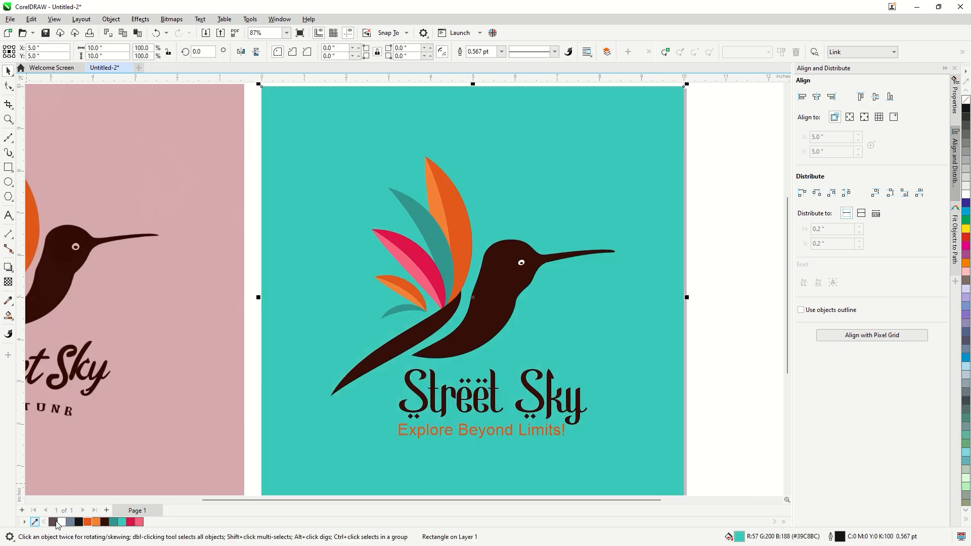
# Remove the background rectangle's outline and lighten its fill to pale aqua, #E0FFFC
pyautogui.doubleClick(739, 536)
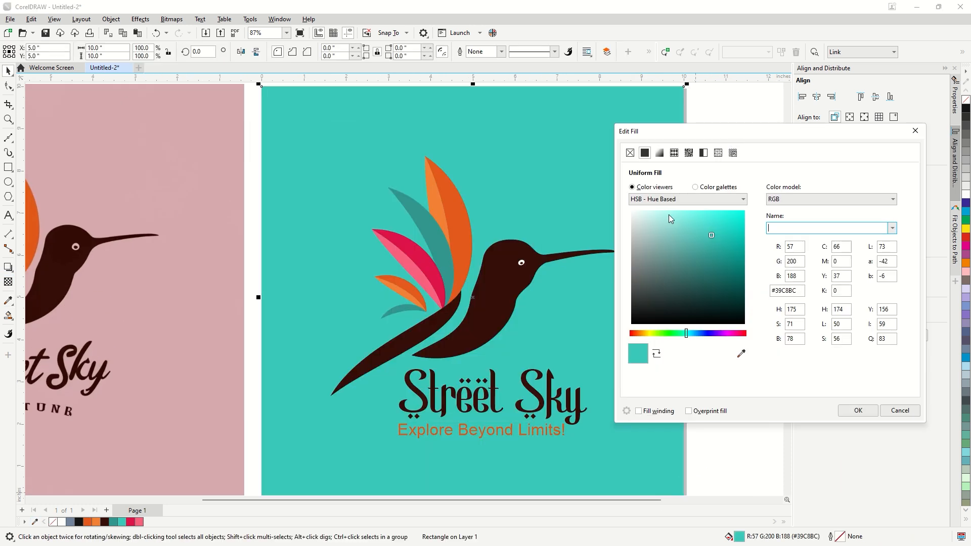
pyautogui.click(645, 209)
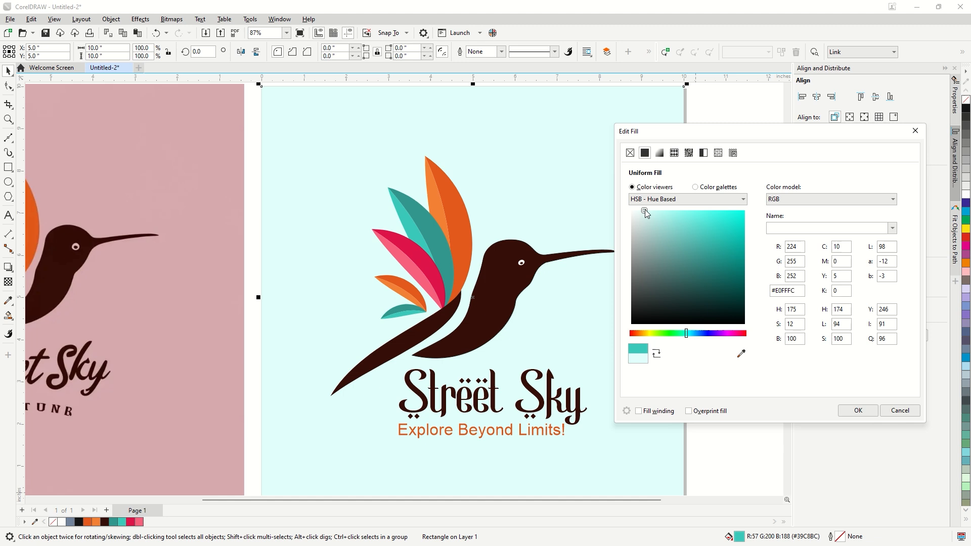
pyautogui.click(858, 410)
pyautogui.scroll(-3, 454, 268)
pyautogui.click(660, 297)
pyautogui.scroll(-1, 653, 308)
pyautogui.scroll(2, 273, 311)
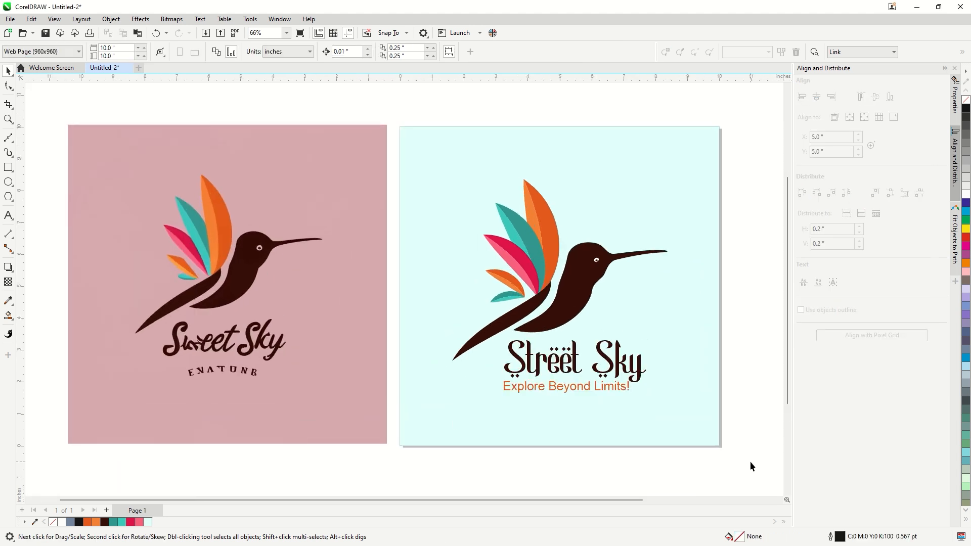